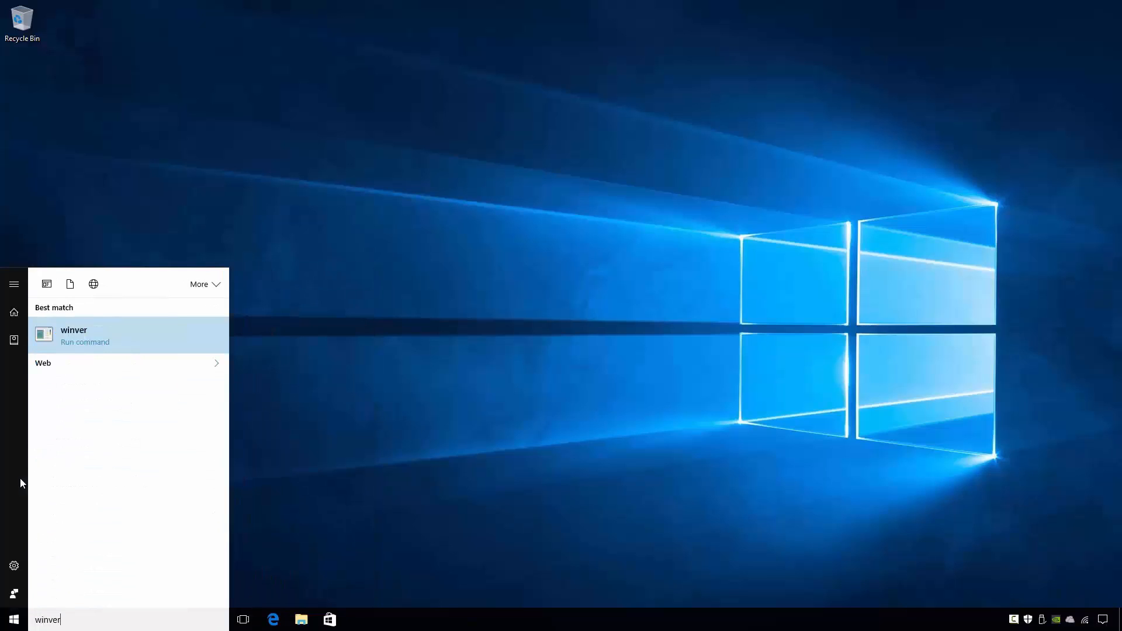
- Run winver to check the installed Windows version and build, and close the About Windows dialog
key(Return)
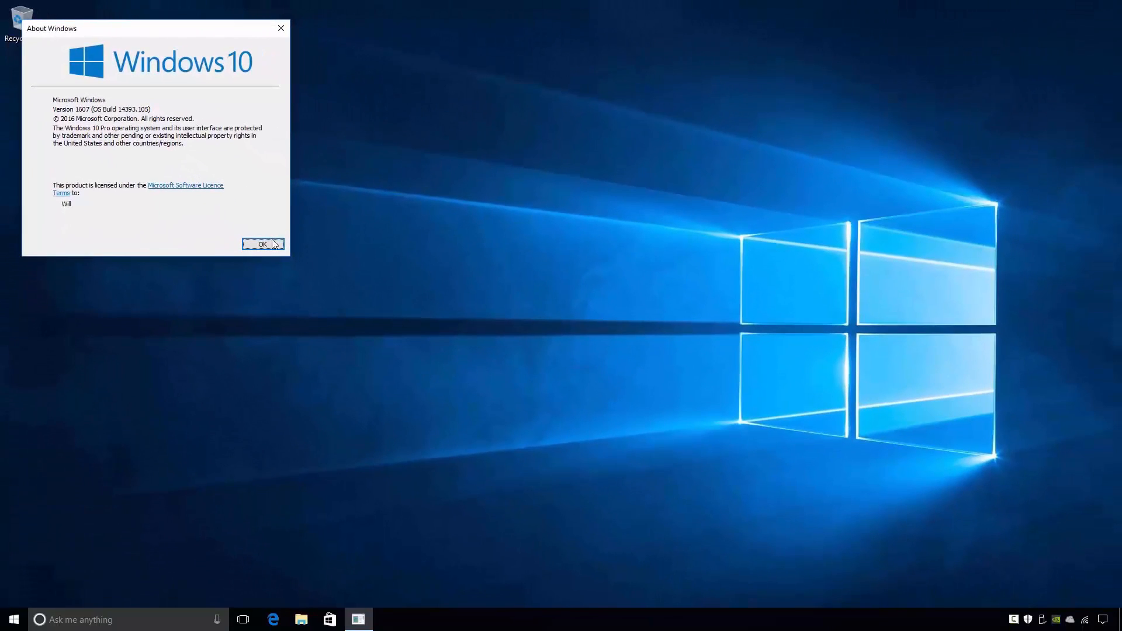
click(309, 275)
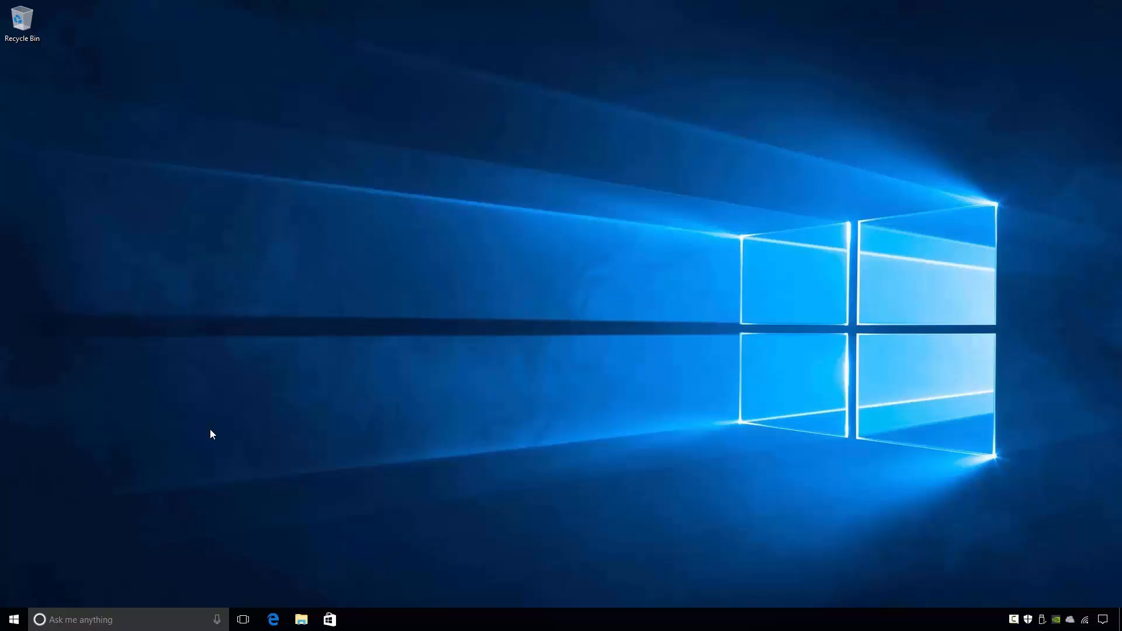
- Open Windows PowerShell as administrator
click(14, 619)
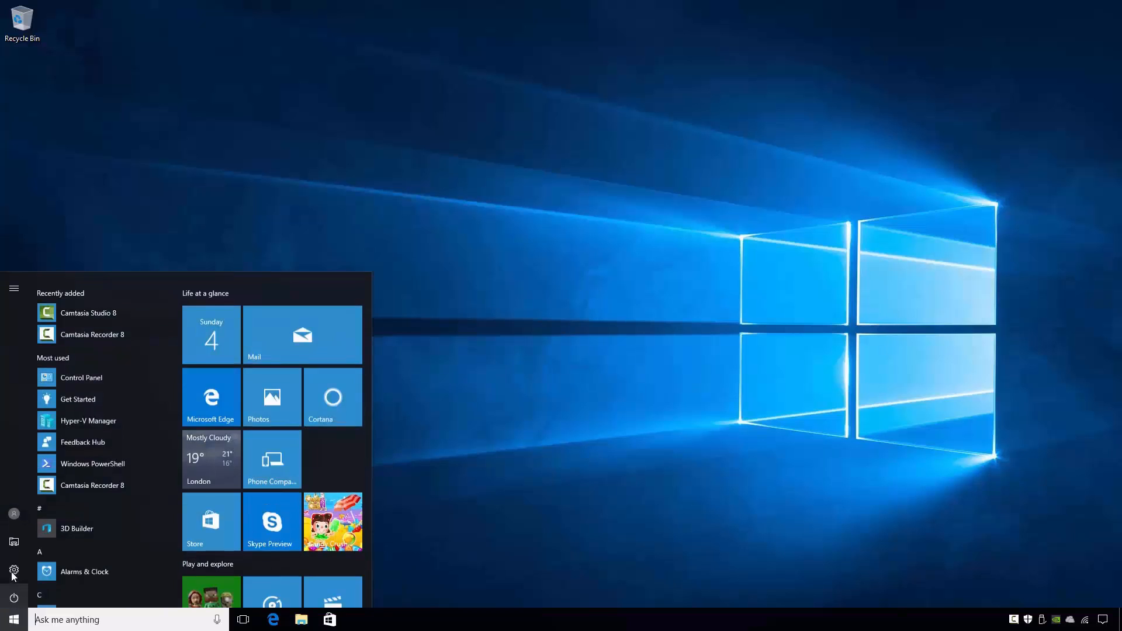
text(pow)
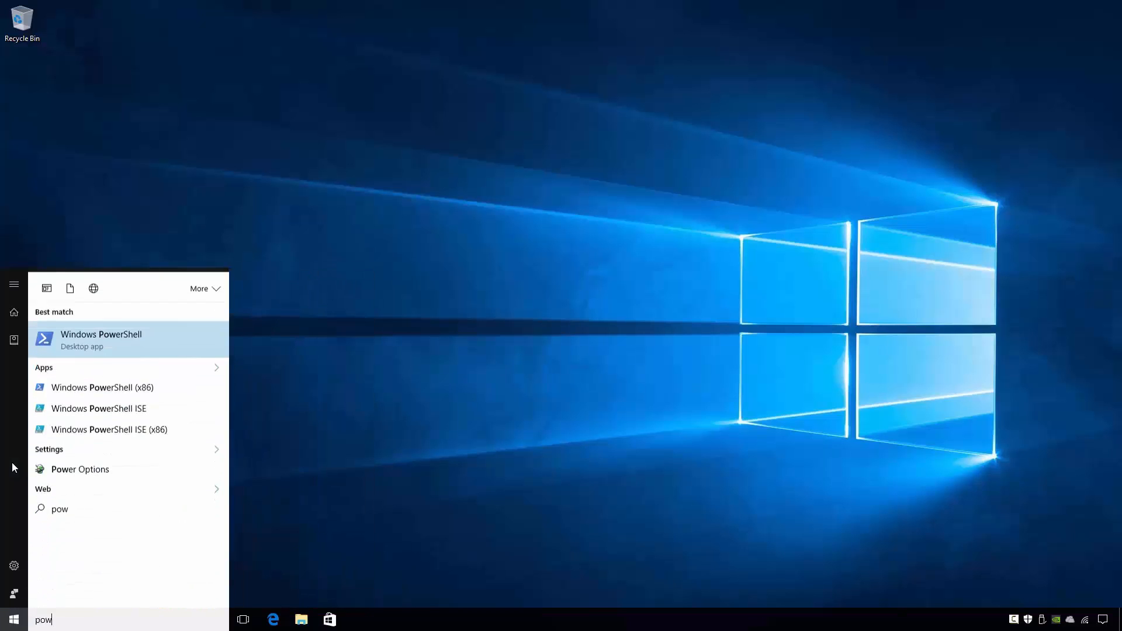
text(ershell)
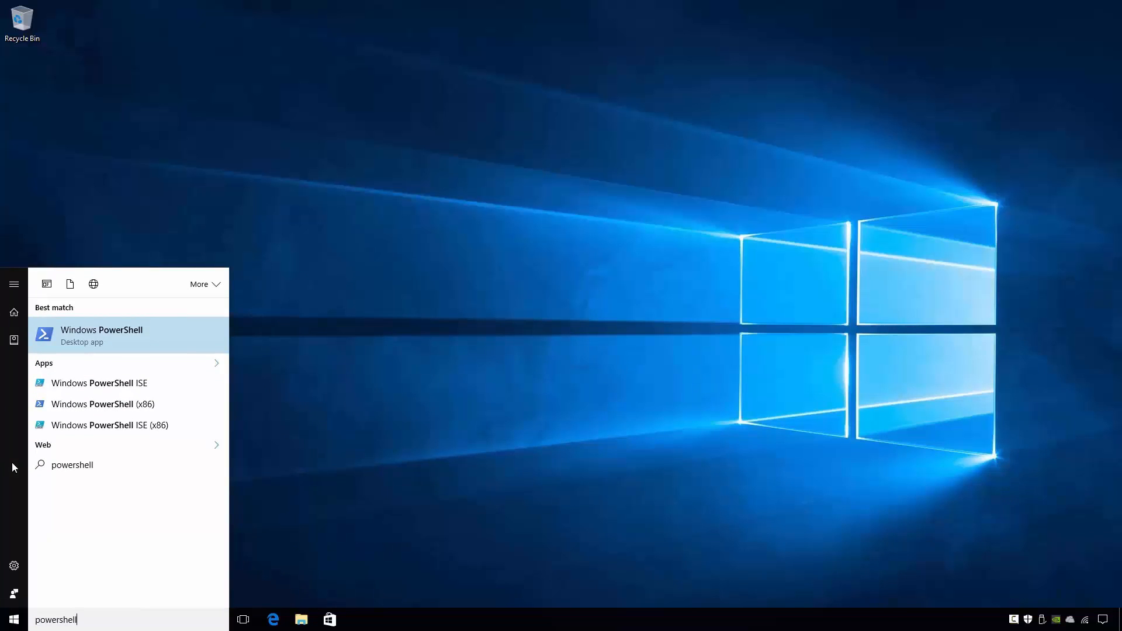
right_click(151, 337)
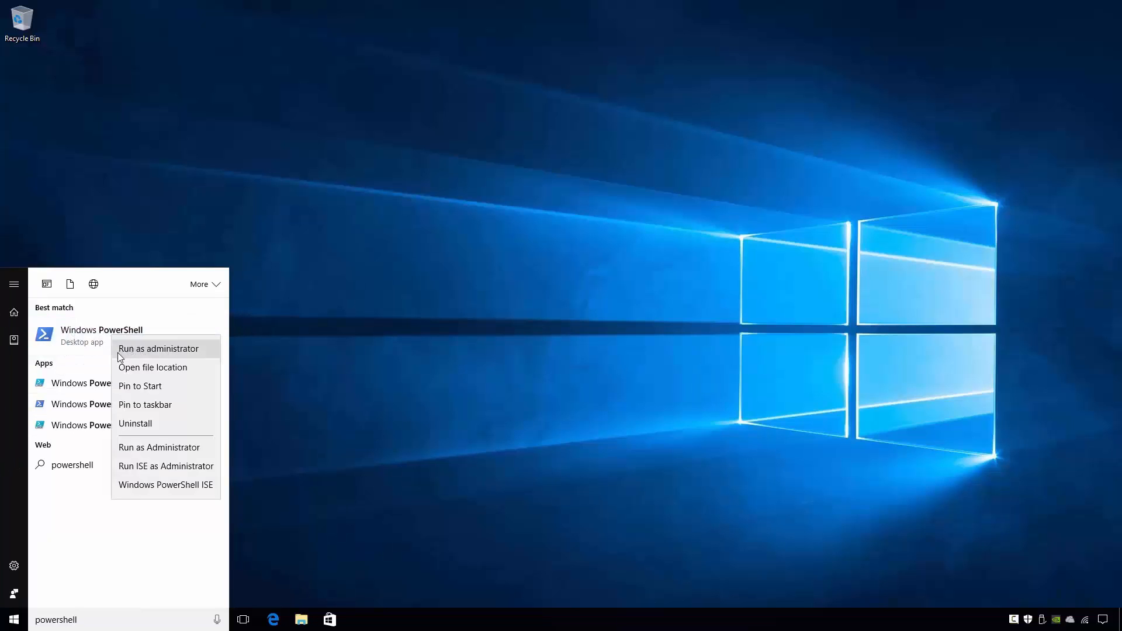
click(201, 353)
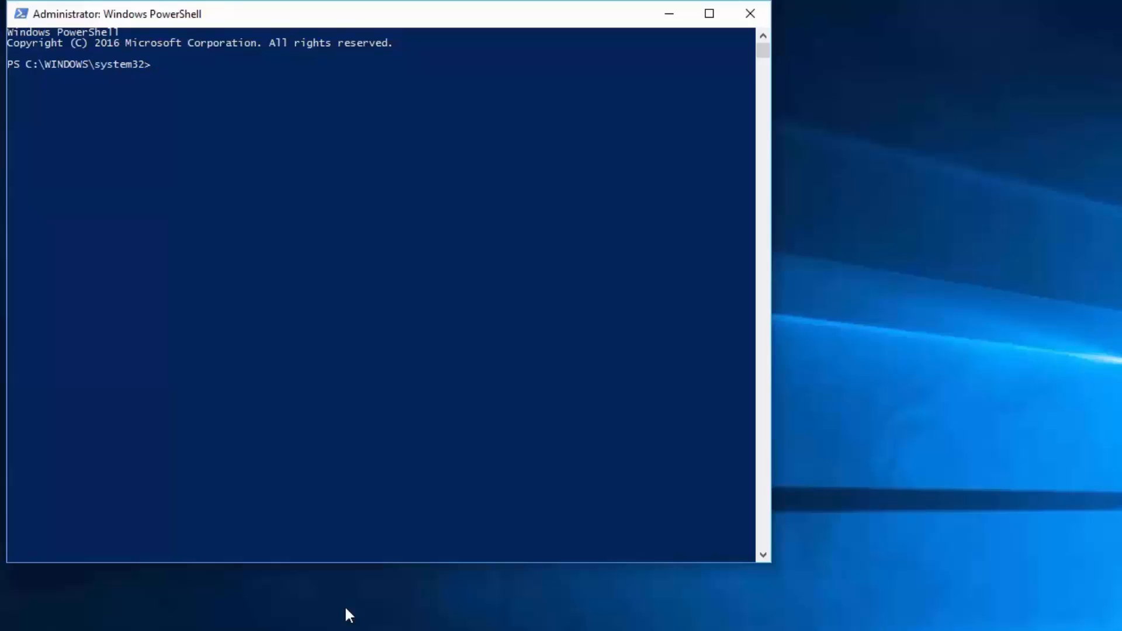
- List the virtual machine configuration versions the host supports with Get-VMHostSupportedVersion, and close PowerShell
text(Get-VMHostSupportedVersion)
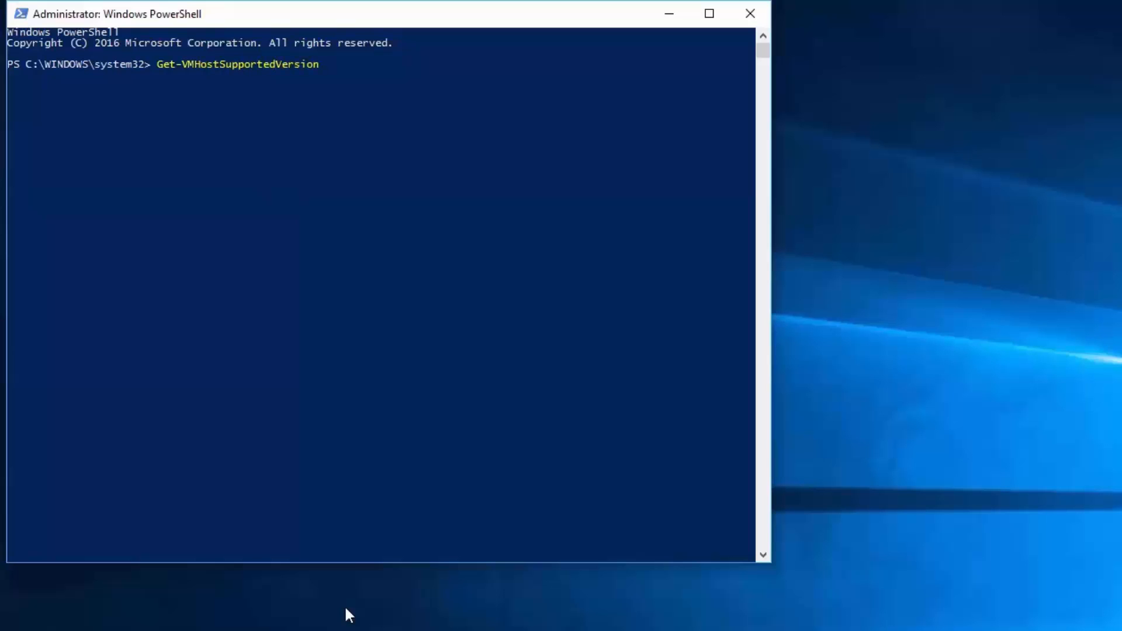
key(Return)
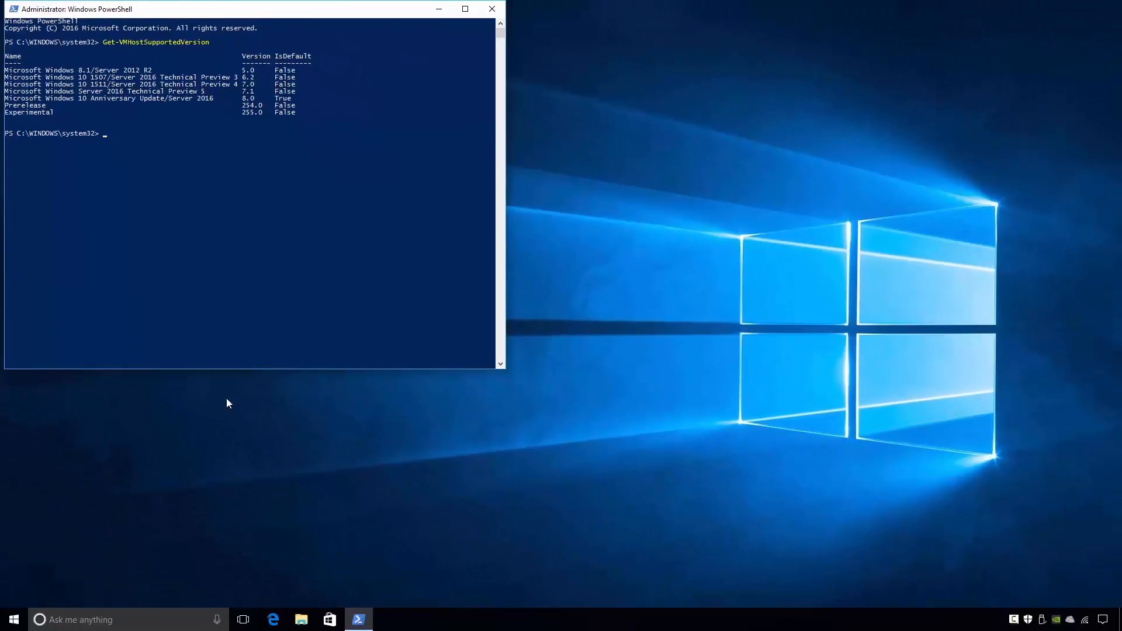
click(492, 9)
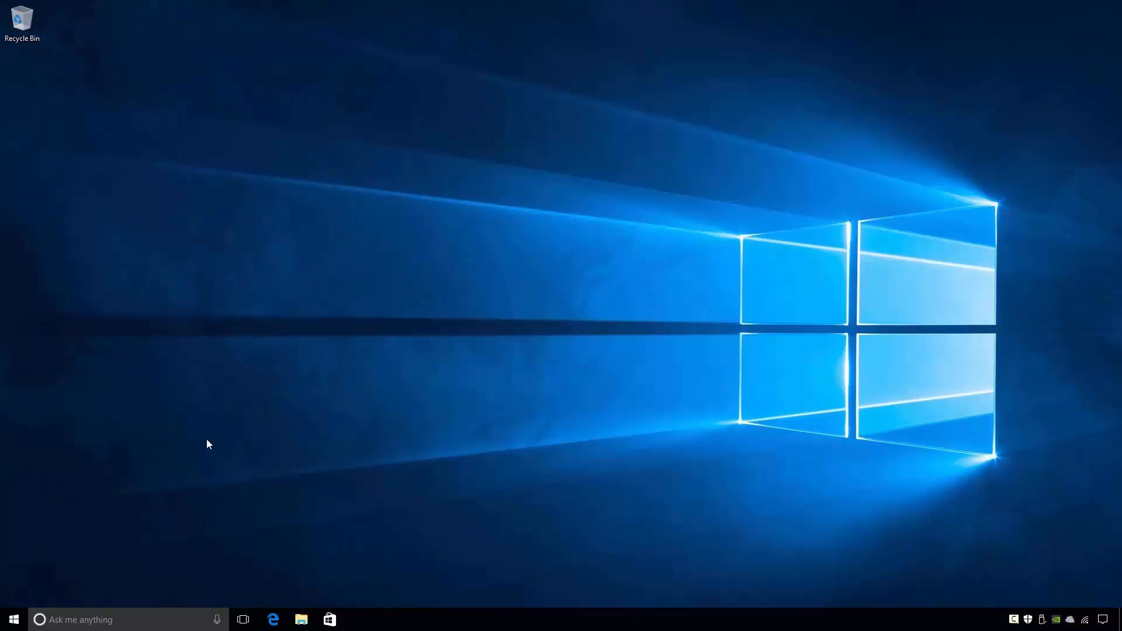
- Open Hyper-V Manager to show the virtual machines on PC1
click(9, 624)
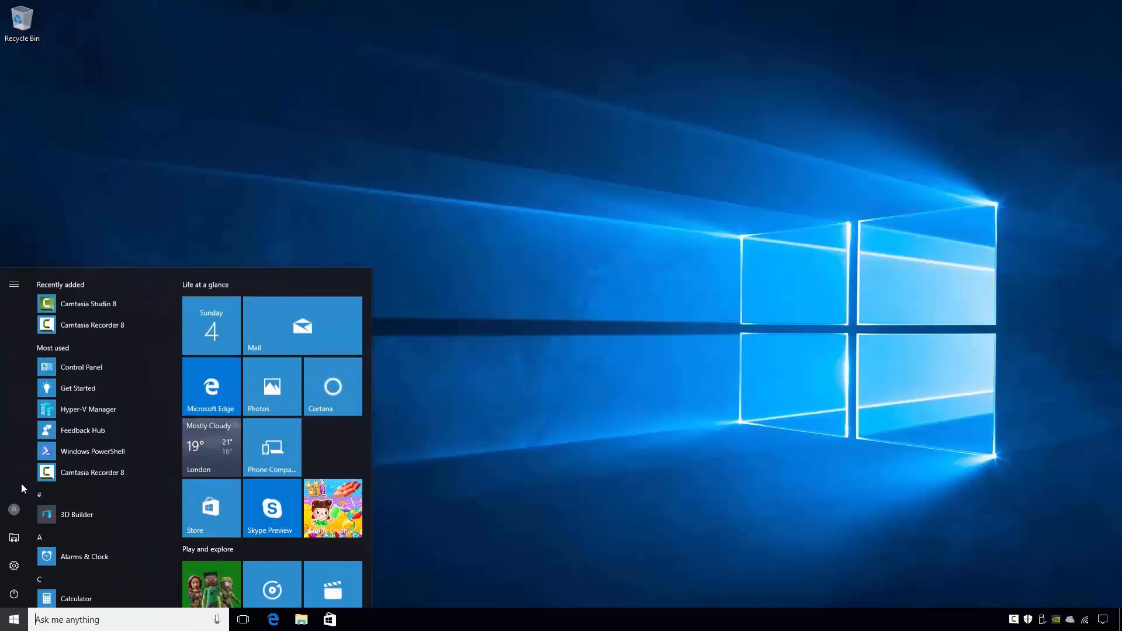
text(hyper-v)
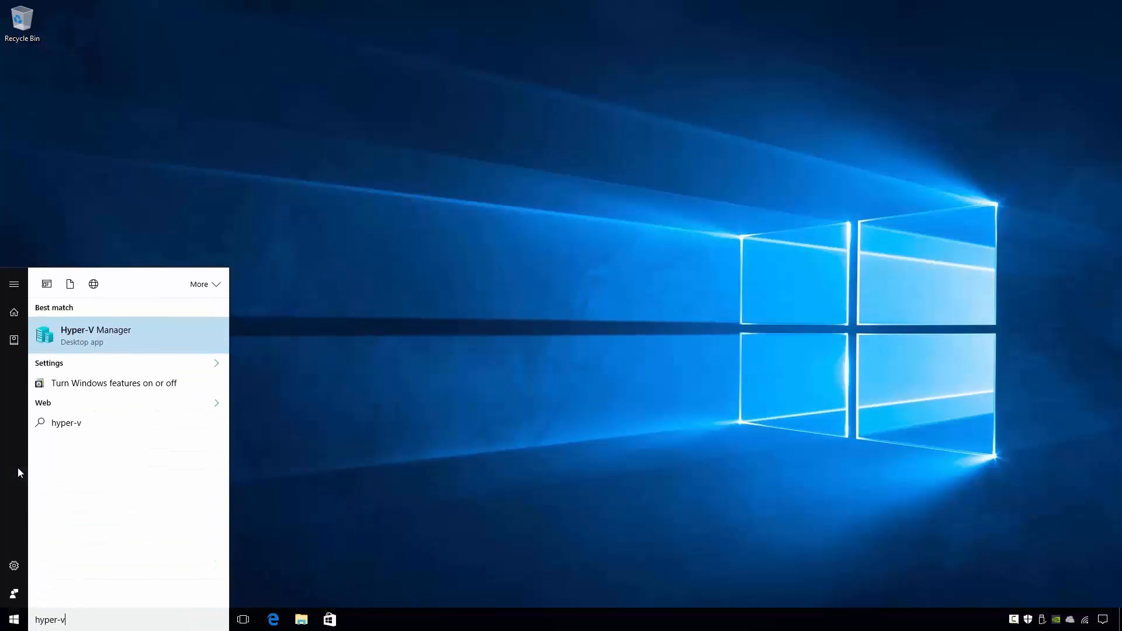
click(132, 338)
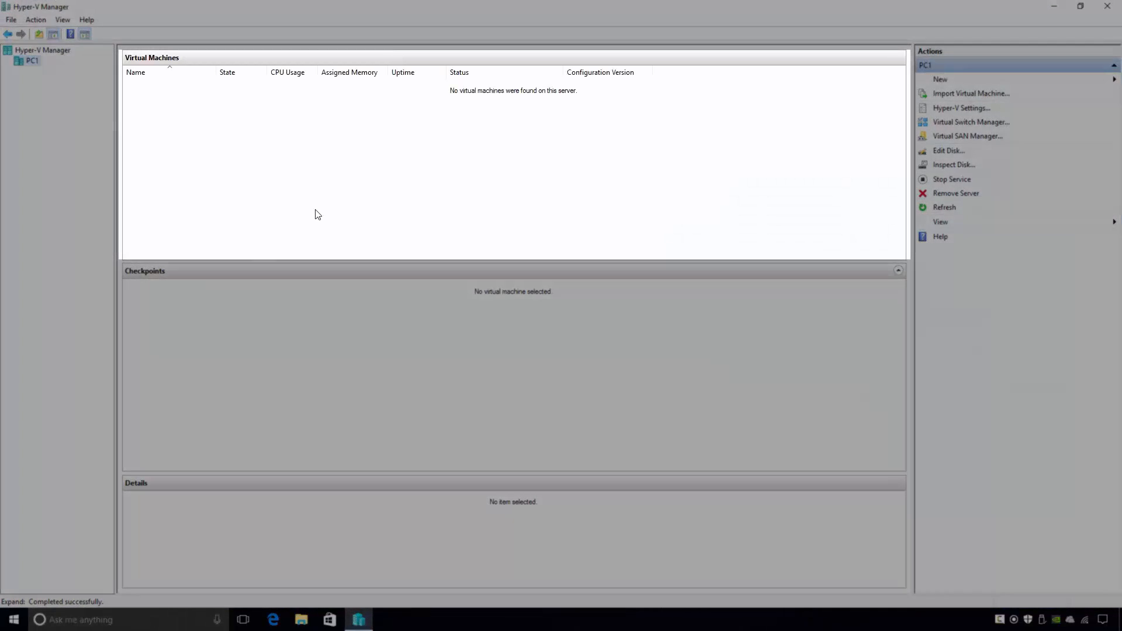
click(317, 214)
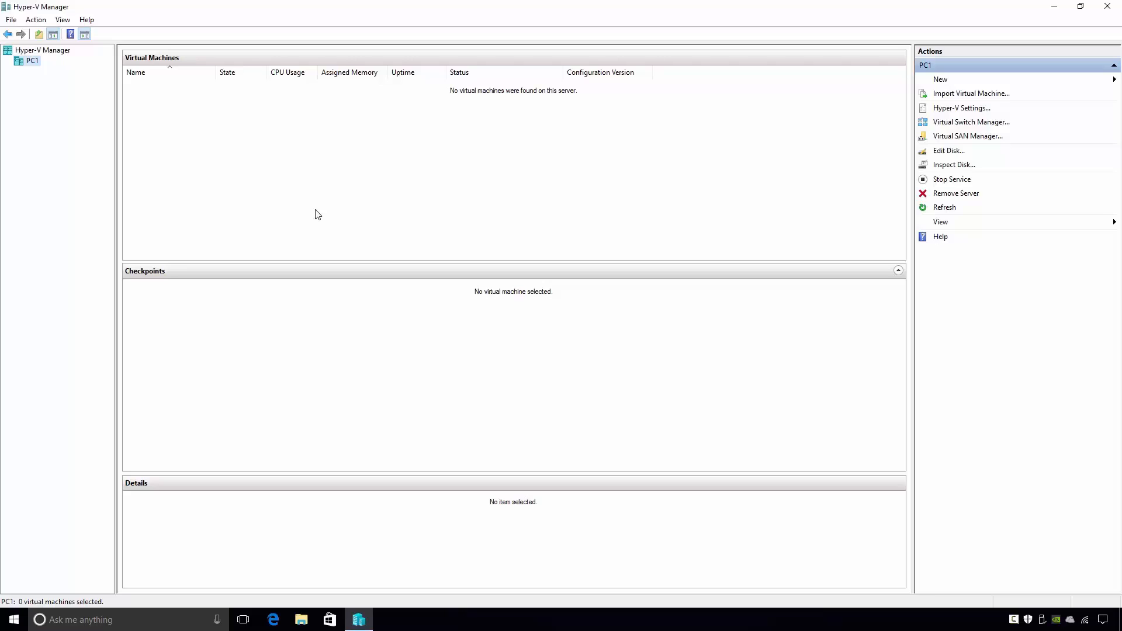
- Start creating a new virtual machine on PC1 and name it VM1
right_click(37, 65)
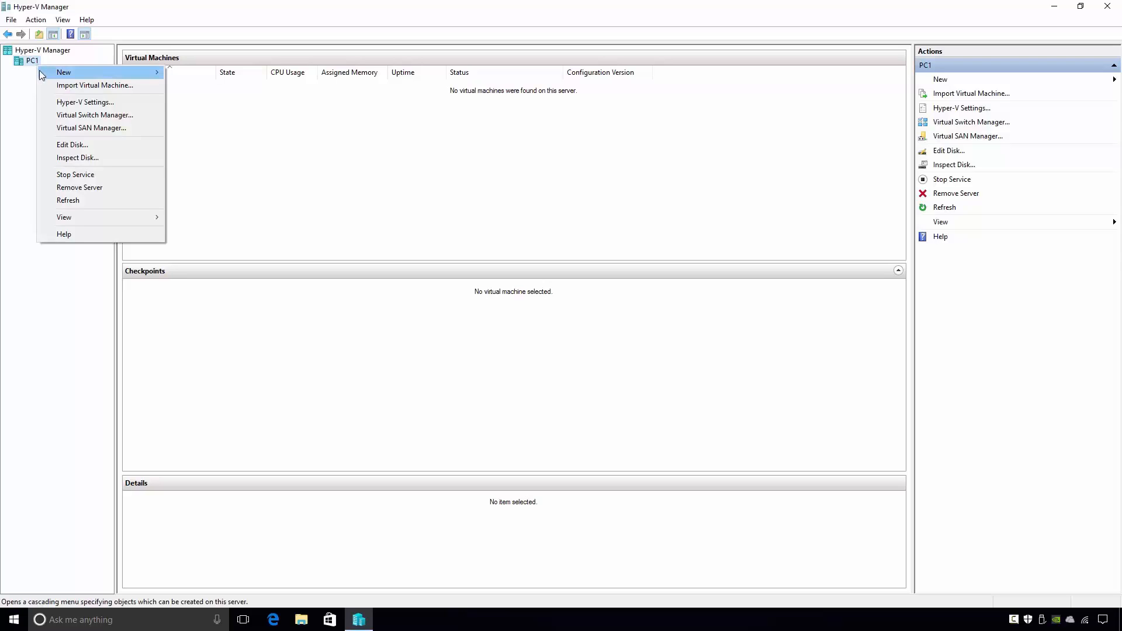
mouse_move(40, 73)
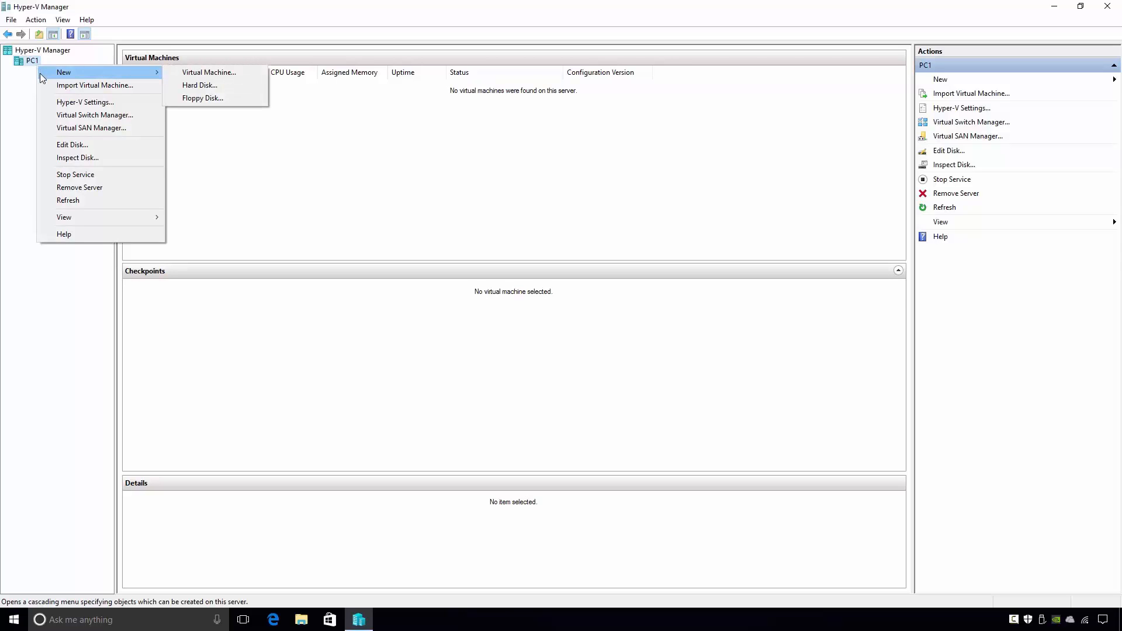
click(244, 75)
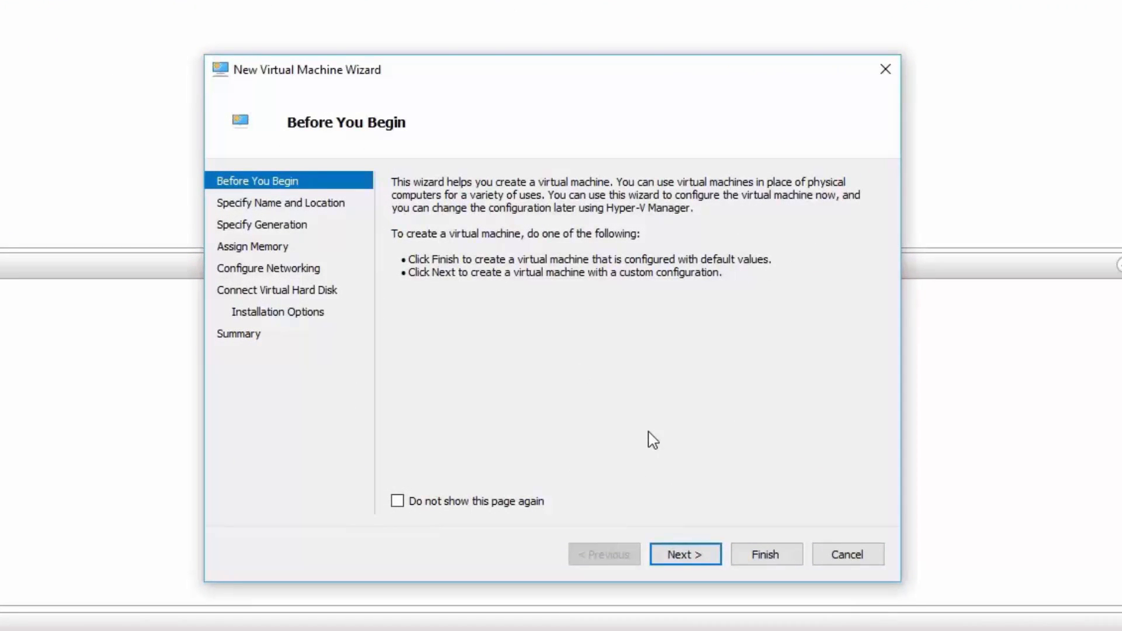
click(708, 554)
text(VM1)
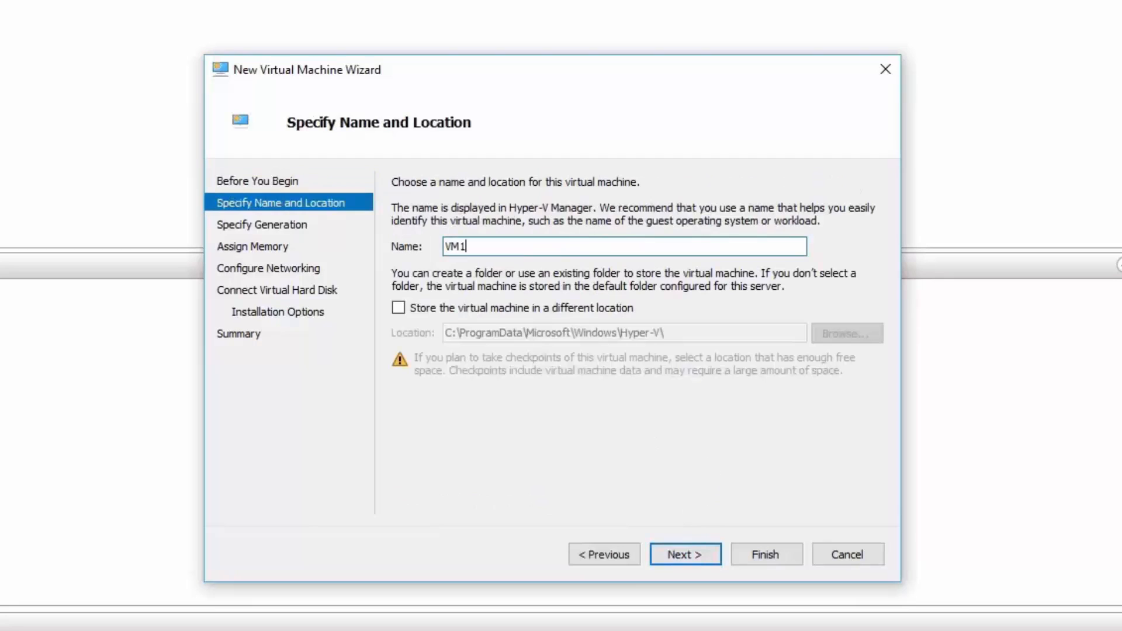
- Store the virtual machine in a different location, E:\, and accept the name and location settings
click(398, 308)
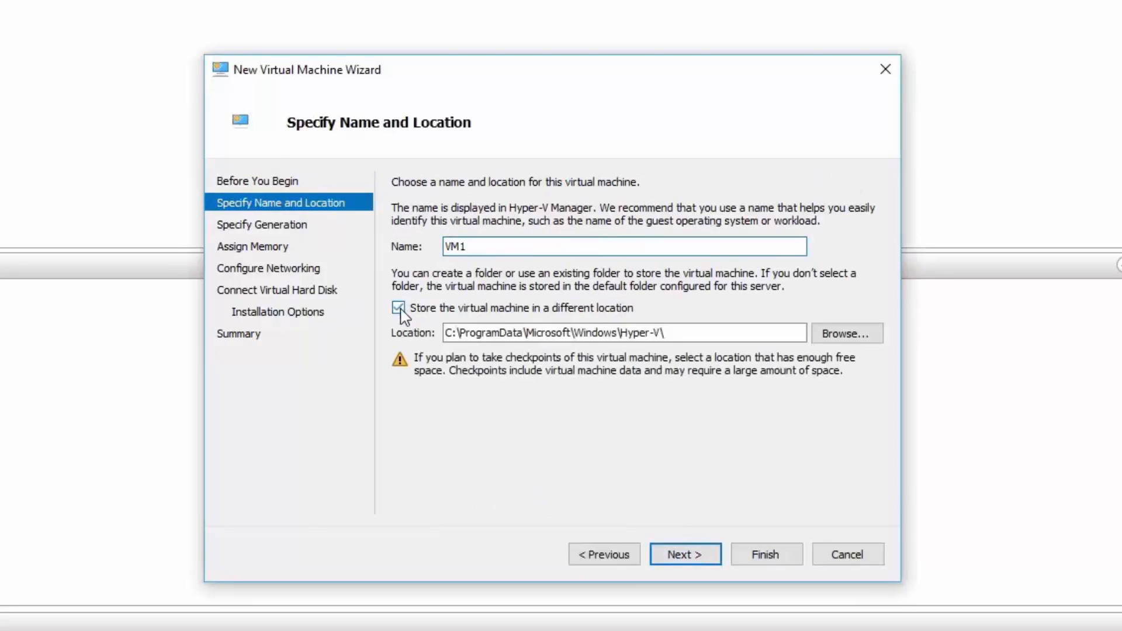
drag(691, 333, 416, 342)
text(E:)
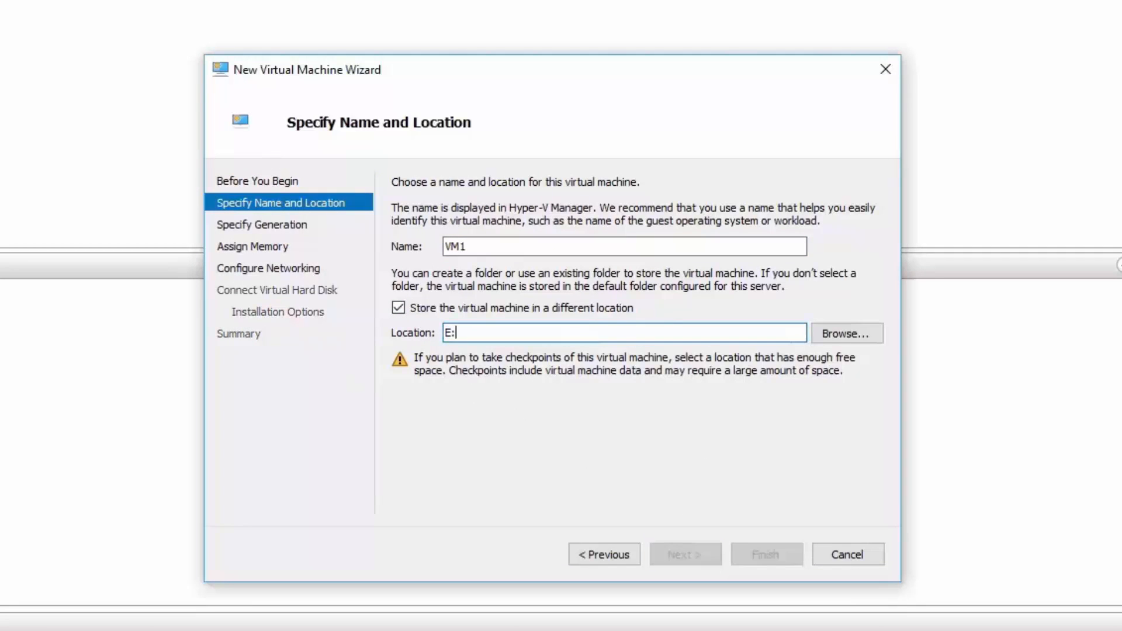
text(\)
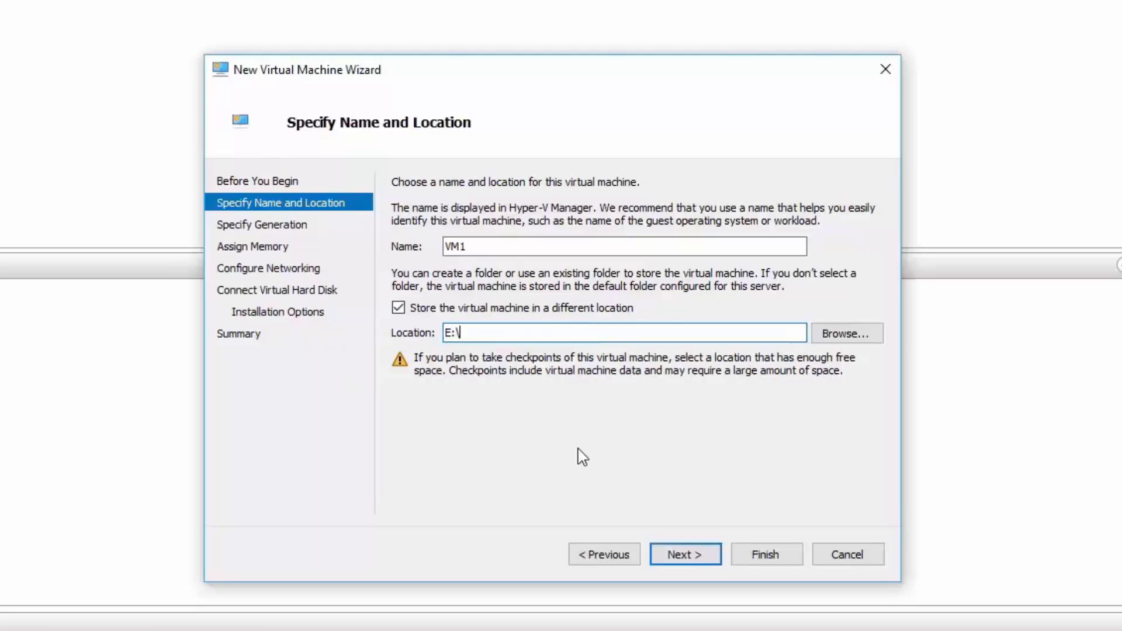
click(697, 555)
- Accept the default generation, then turn off Dynamic Memory with 1024 MB startup memory and leave the network adapter as Not Connected
click(707, 555)
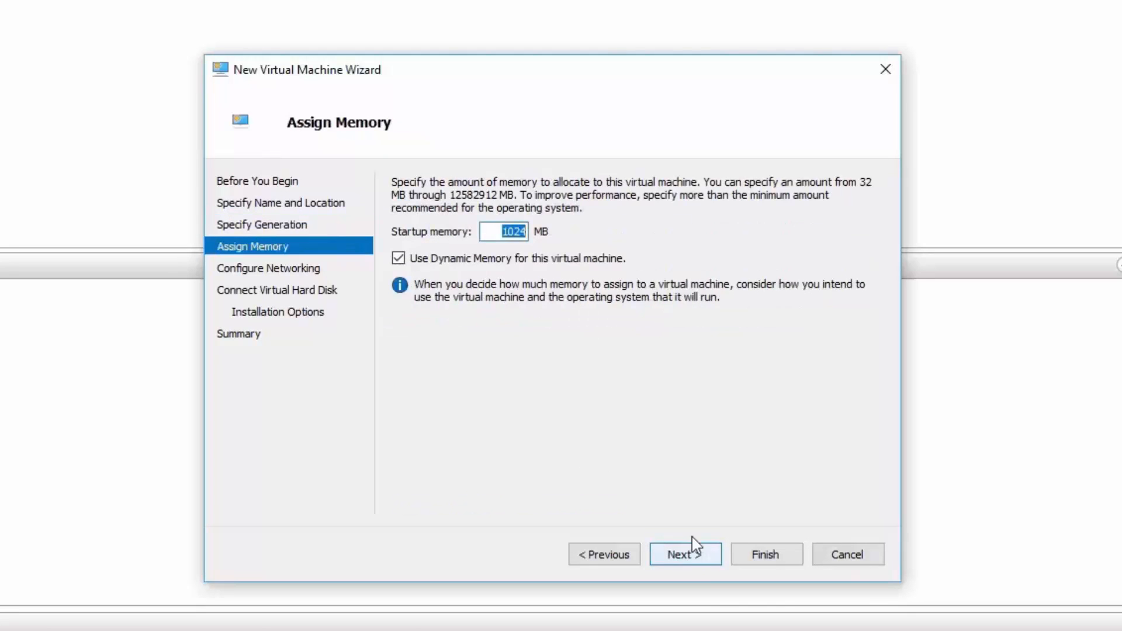
click(399, 258)
click(706, 555)
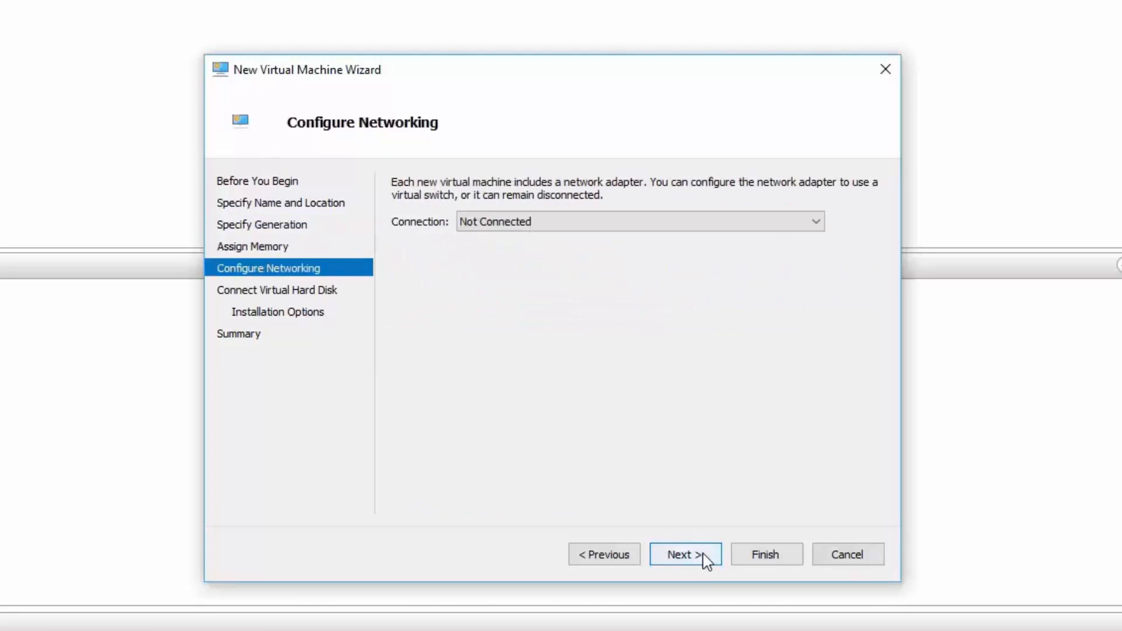
click(706, 557)
- Choose to attach a virtual hard disk later, finish creating VM1, and select it in the virtual machine list
click(470, 459)
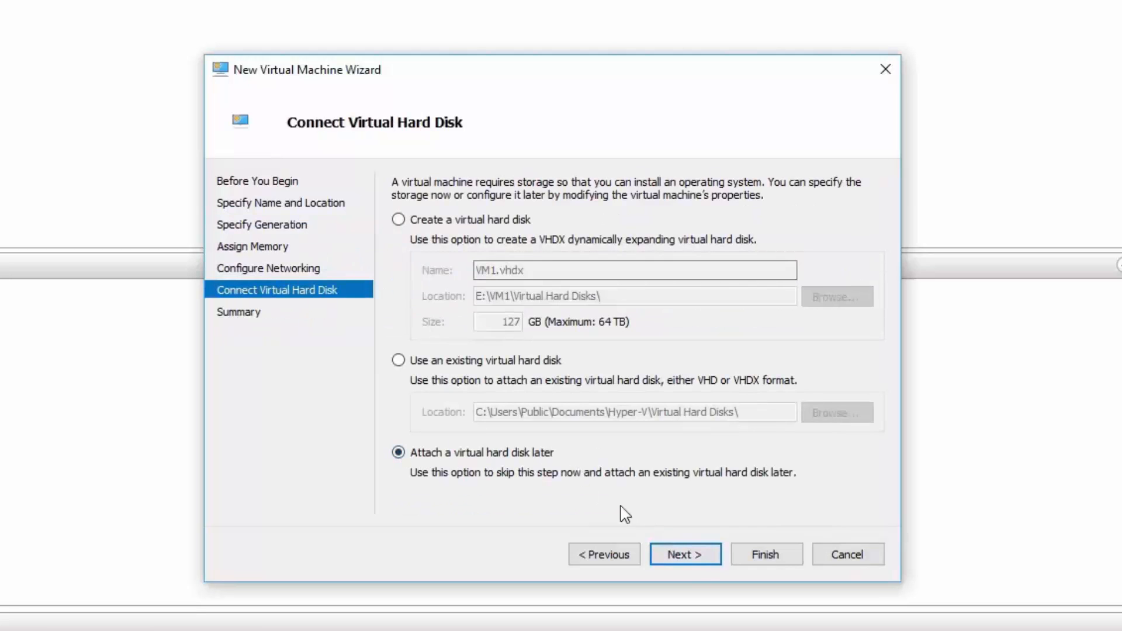
click(685, 555)
click(766, 555)
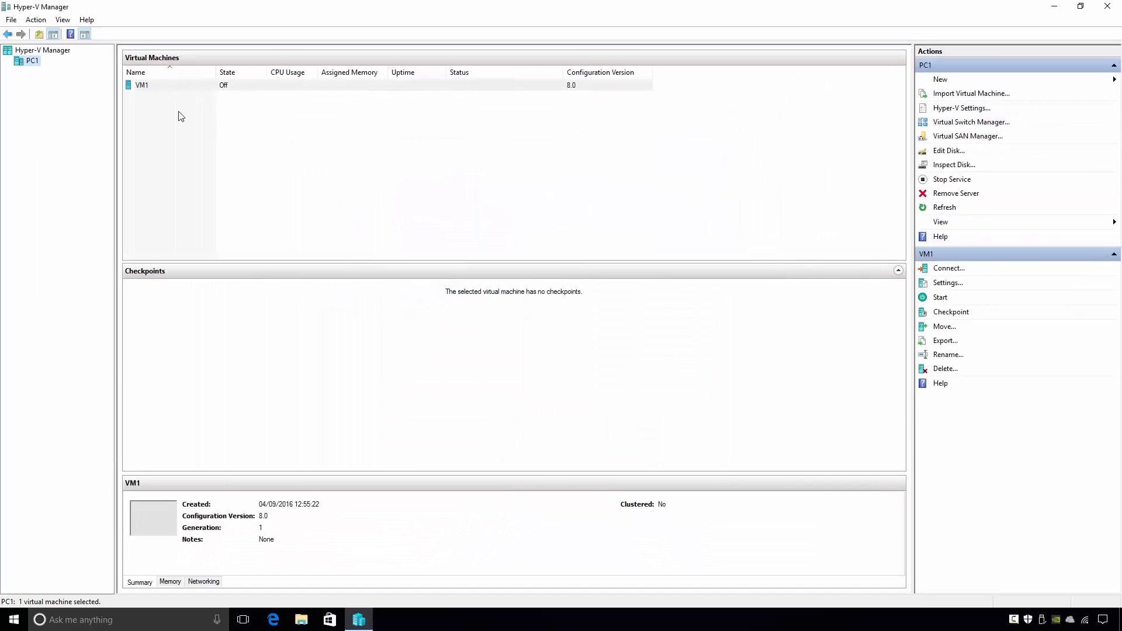
click(142, 87)
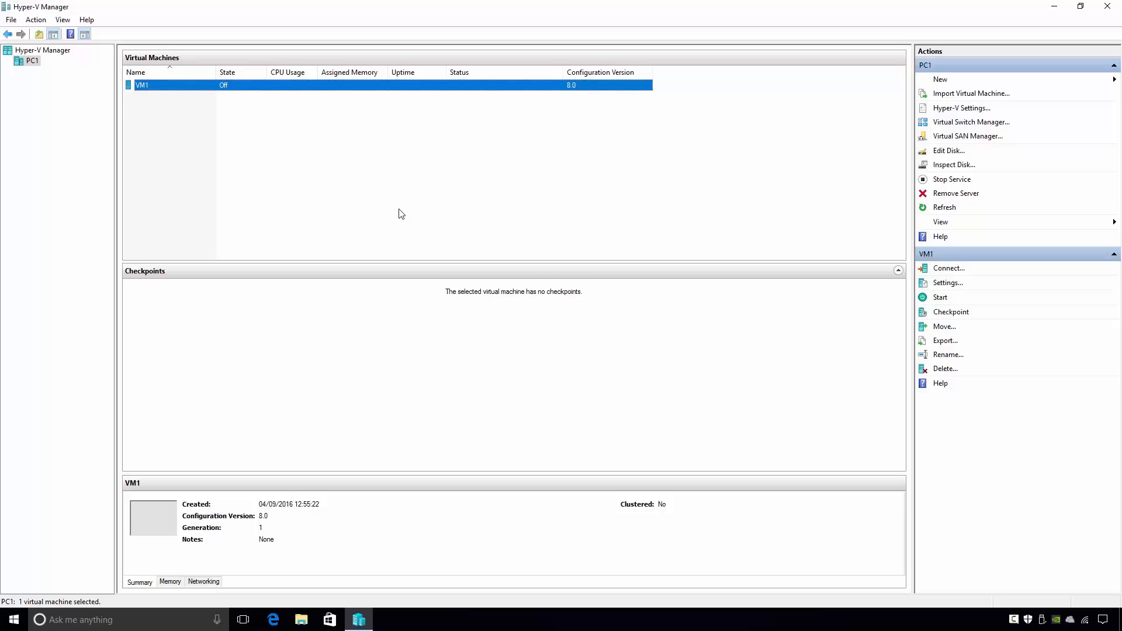
- Open Windows PowerShell as administrator over Hyper-V Manager
click(14, 619)
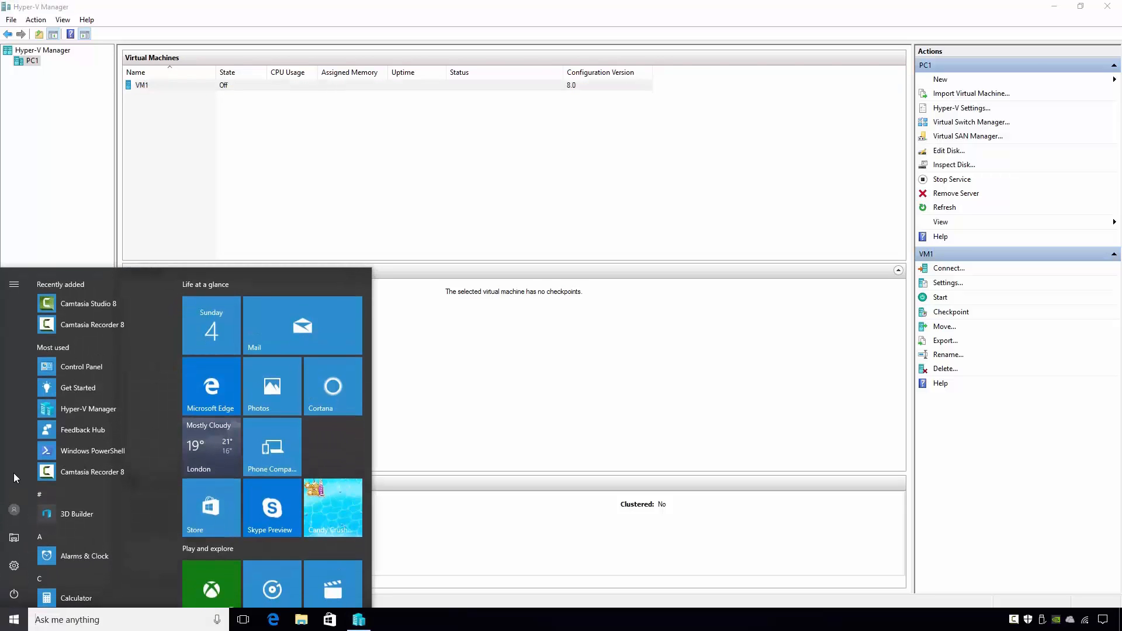
text(powershell)
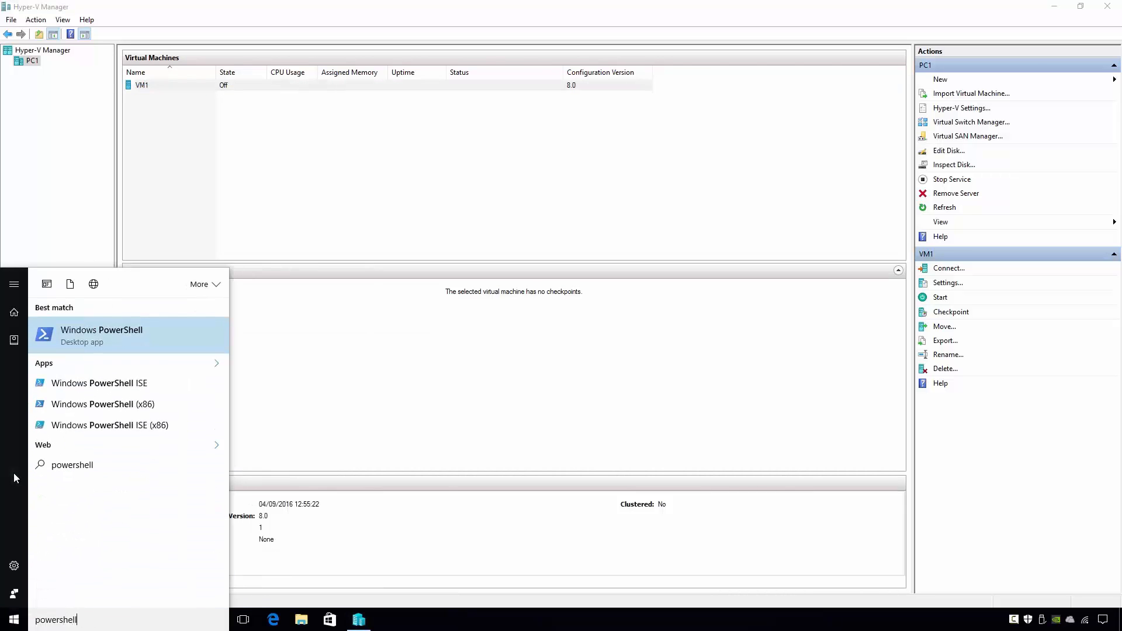
right_click(112, 337)
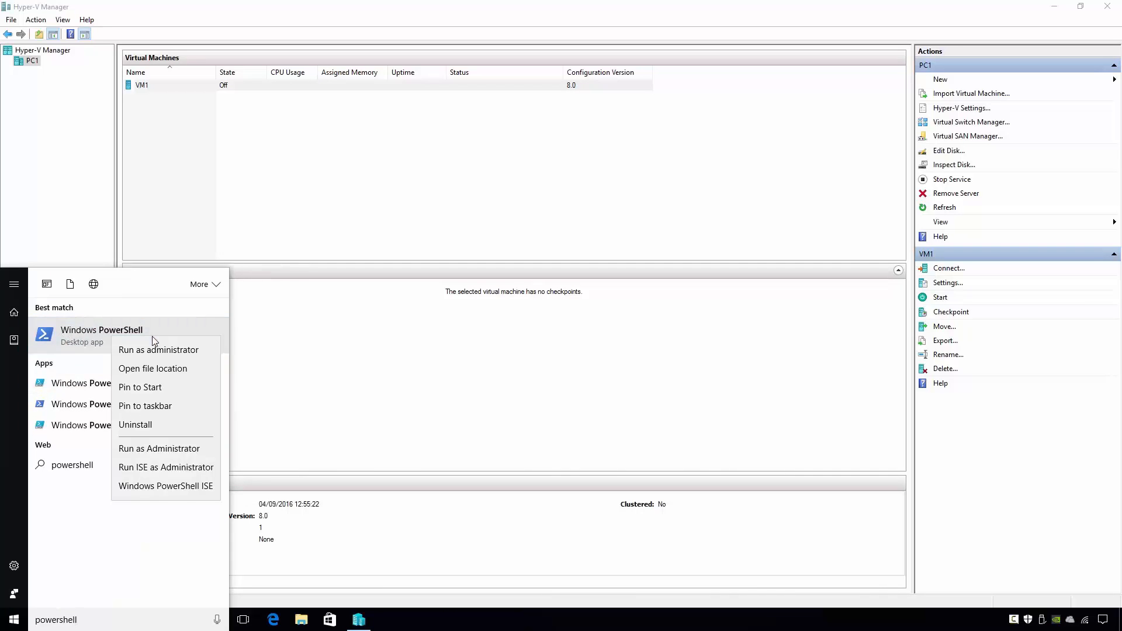
click(198, 356)
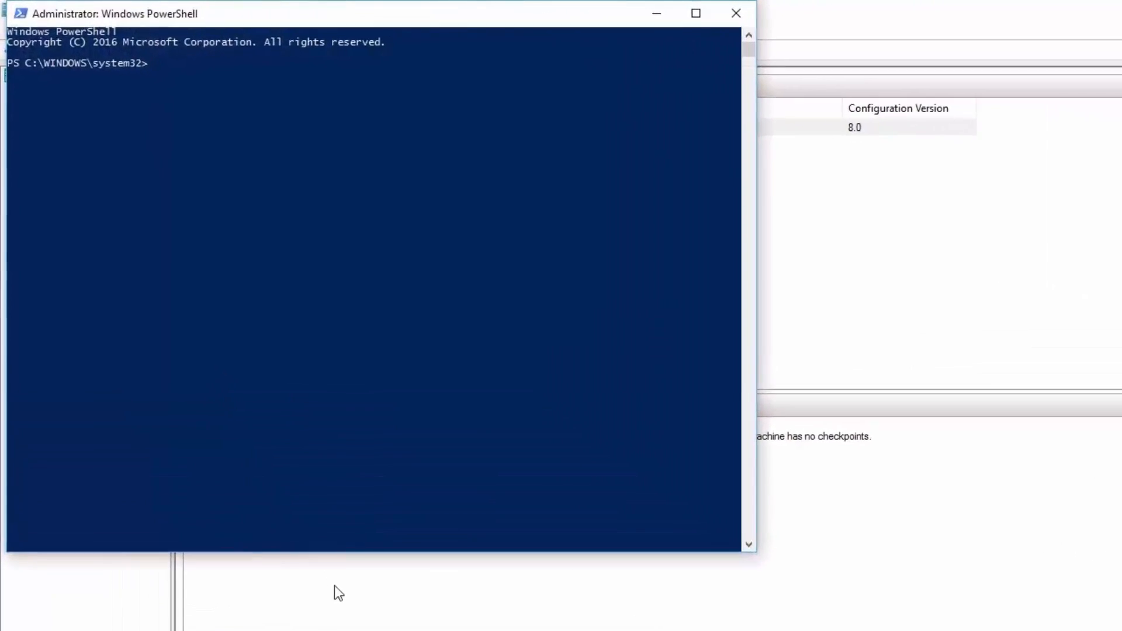
- Create VM2 with New-VM -Name VM2 -Generation 1 -Memory 1024MB -NoVHD -Version 5.0, and close PowerShell
text(New-VM)
text( -Name VM2 -Generation 1 -Memory 1024MB -NoVHD )
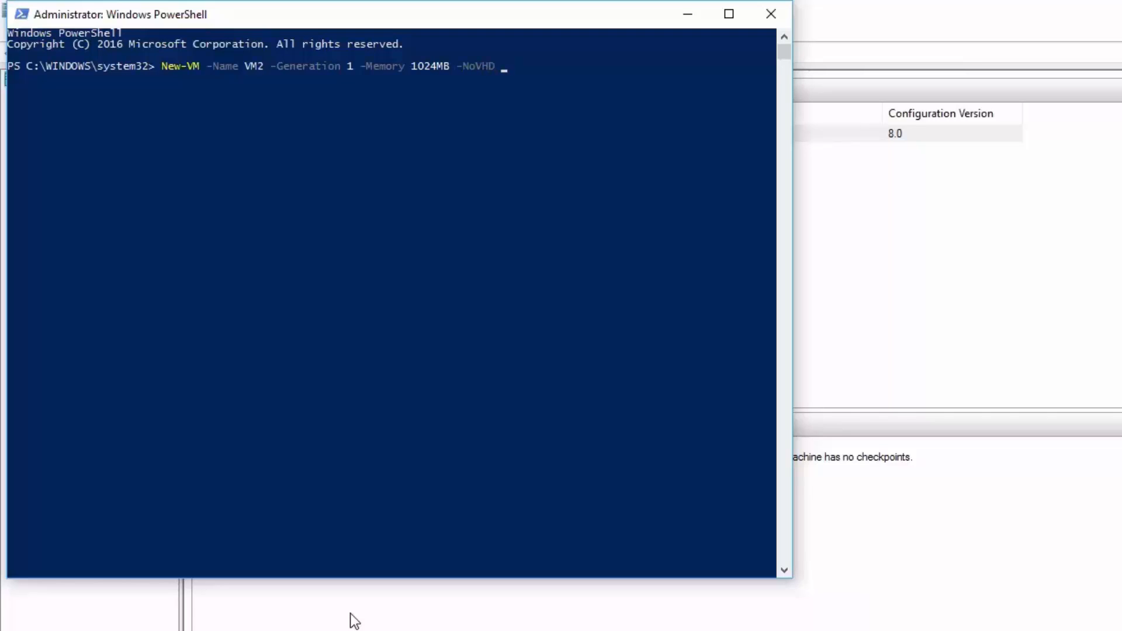
text(-Version)
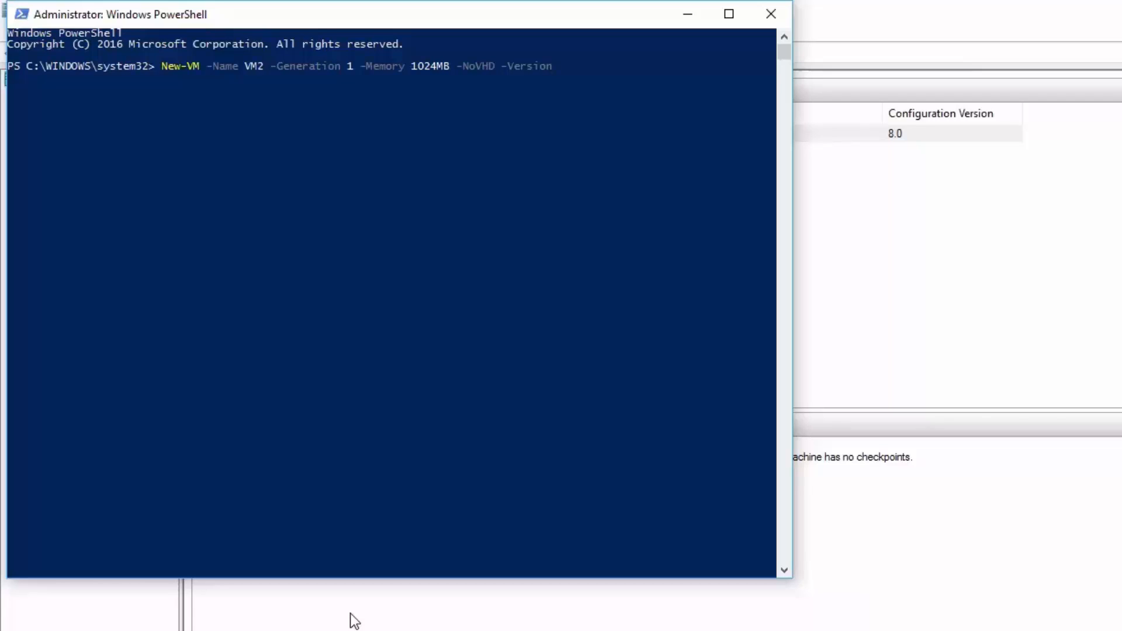
text(5.0)
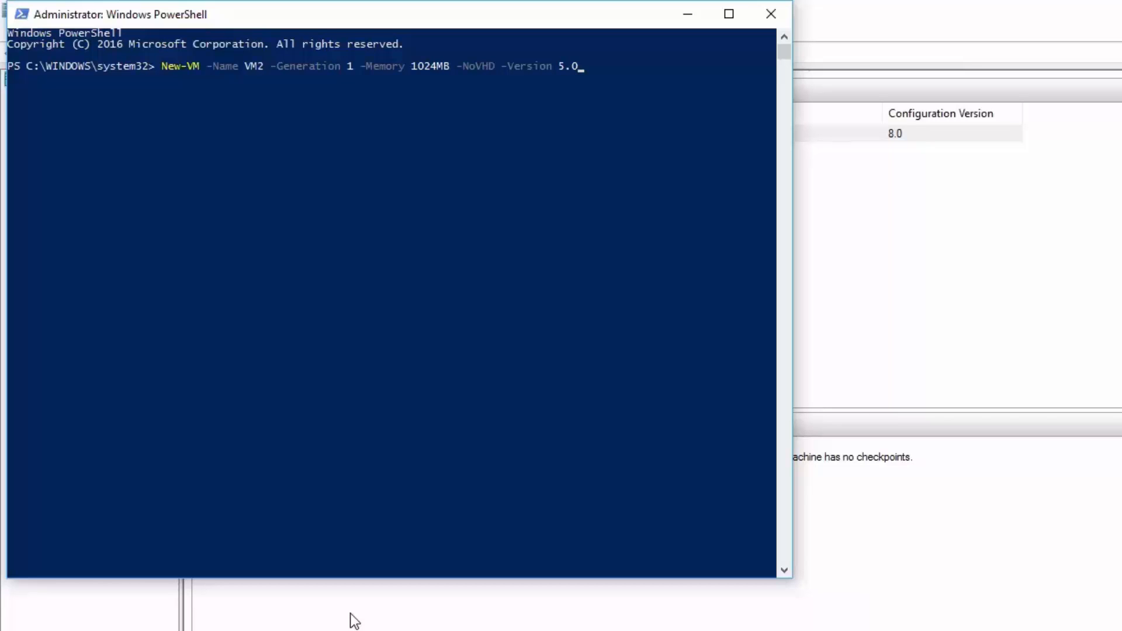
key(Return)
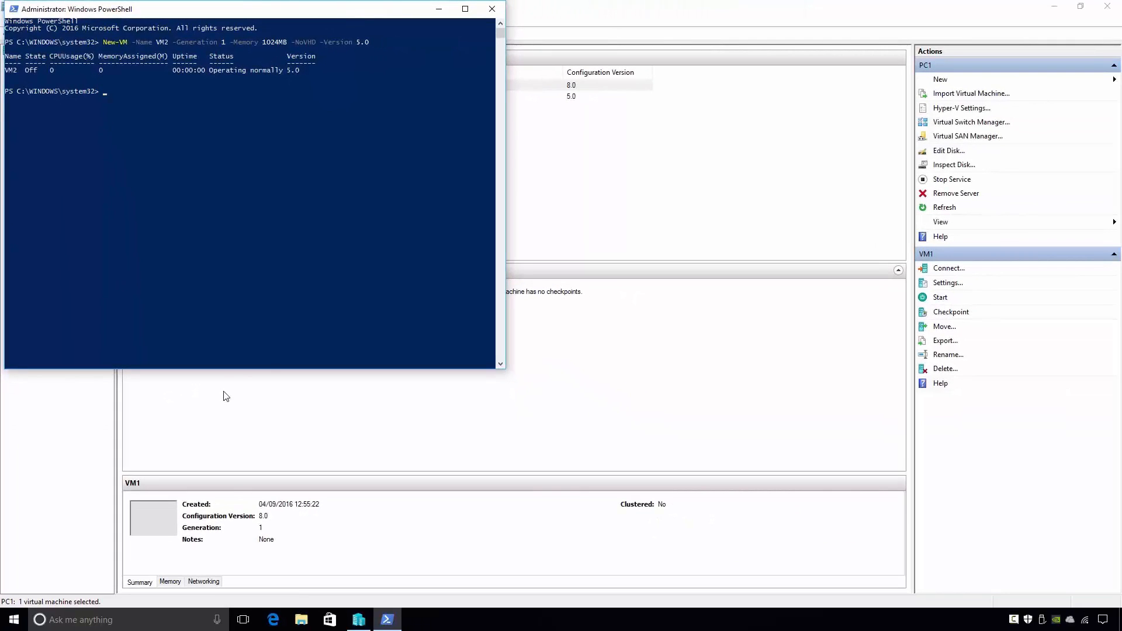
click(492, 10)
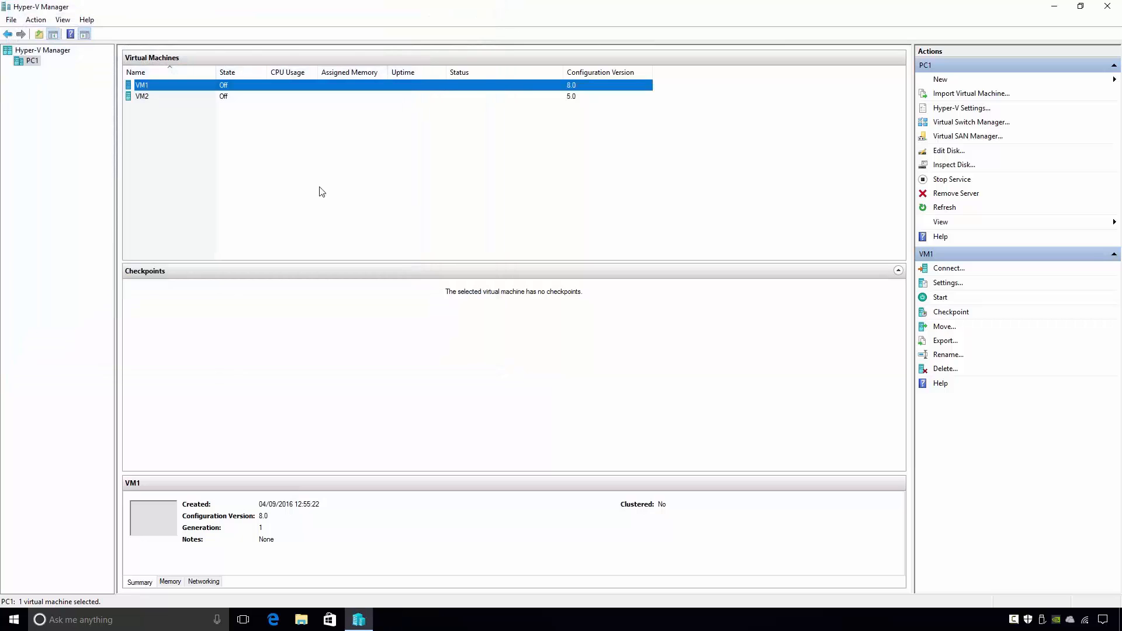
- Select VM2 to view its summary, then examine the Security page in VM1's settings and close them unchanged
click(142, 99)
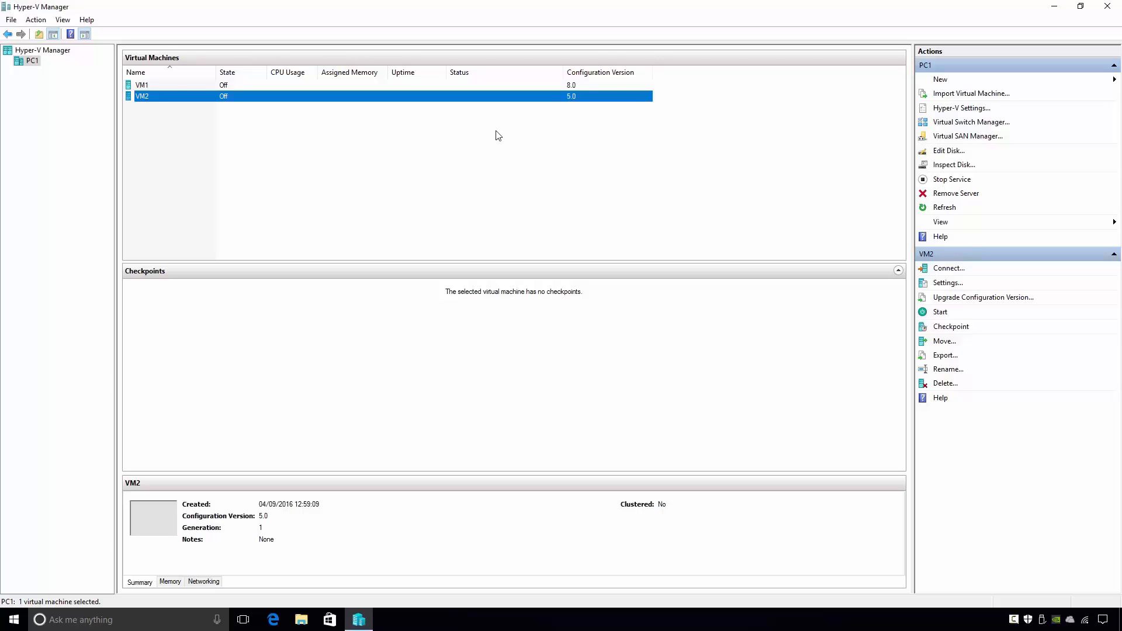
click(174, 89)
right_click(175, 88)
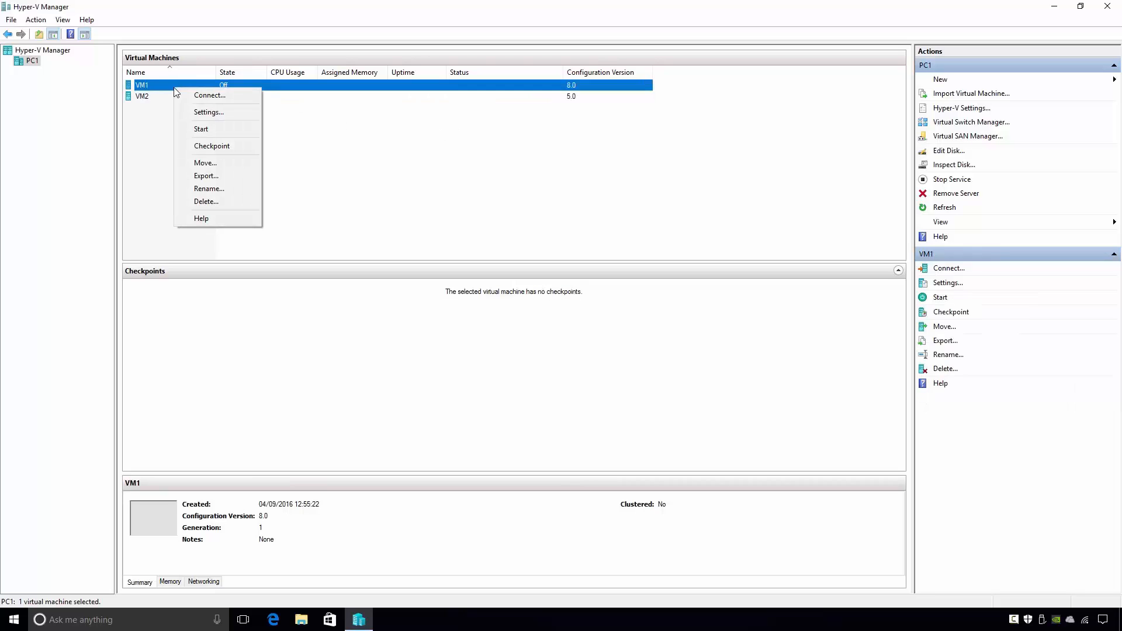
click(234, 113)
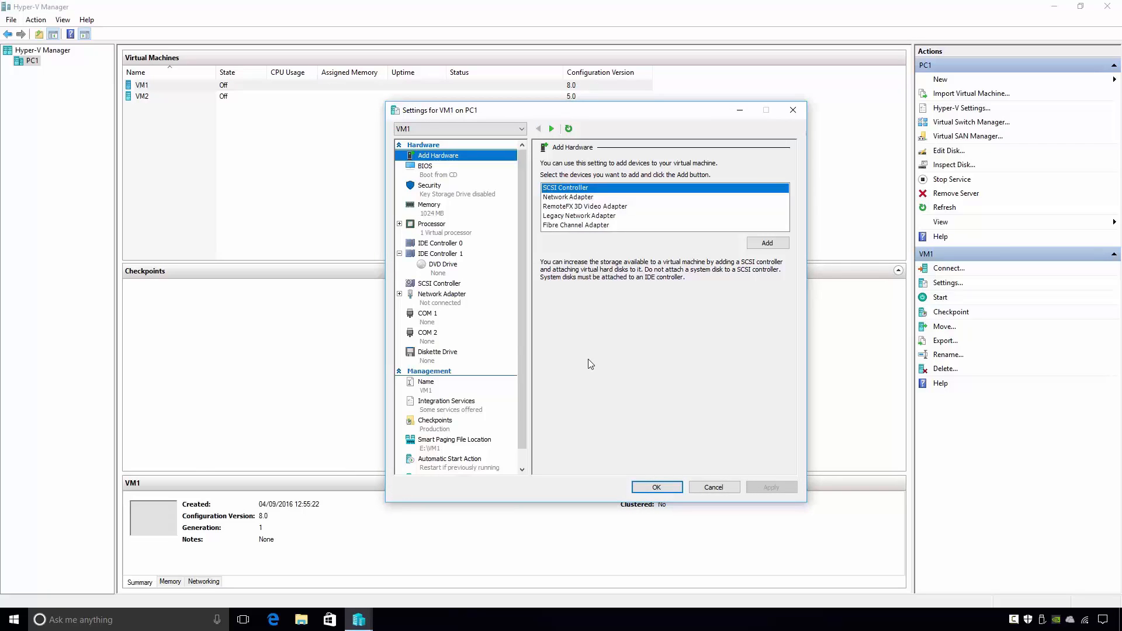
click(437, 192)
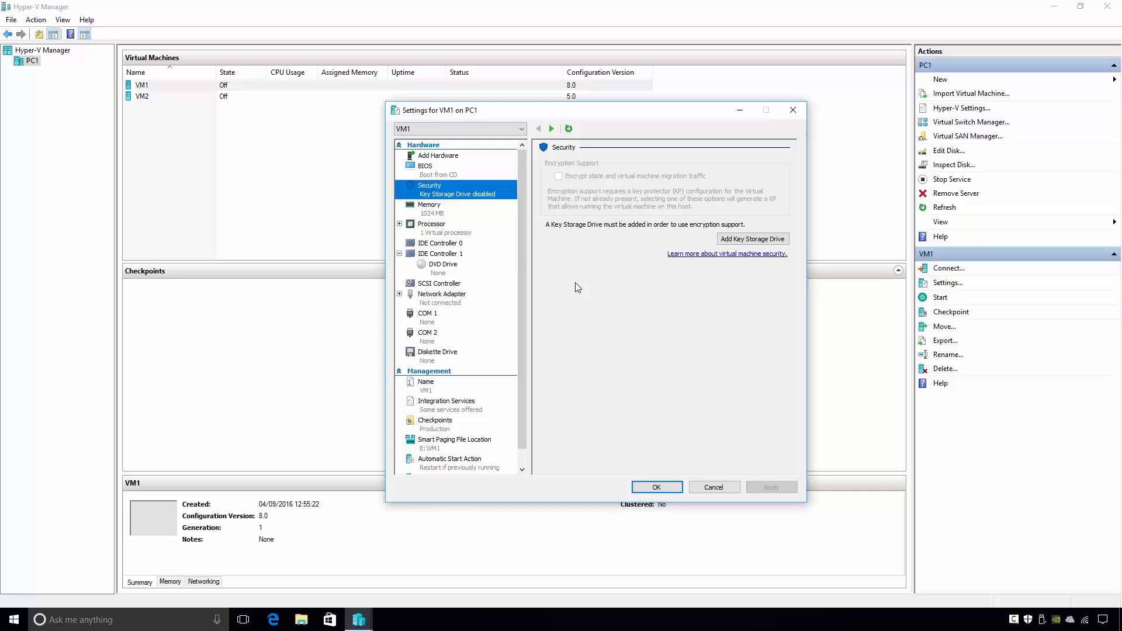
click(793, 110)
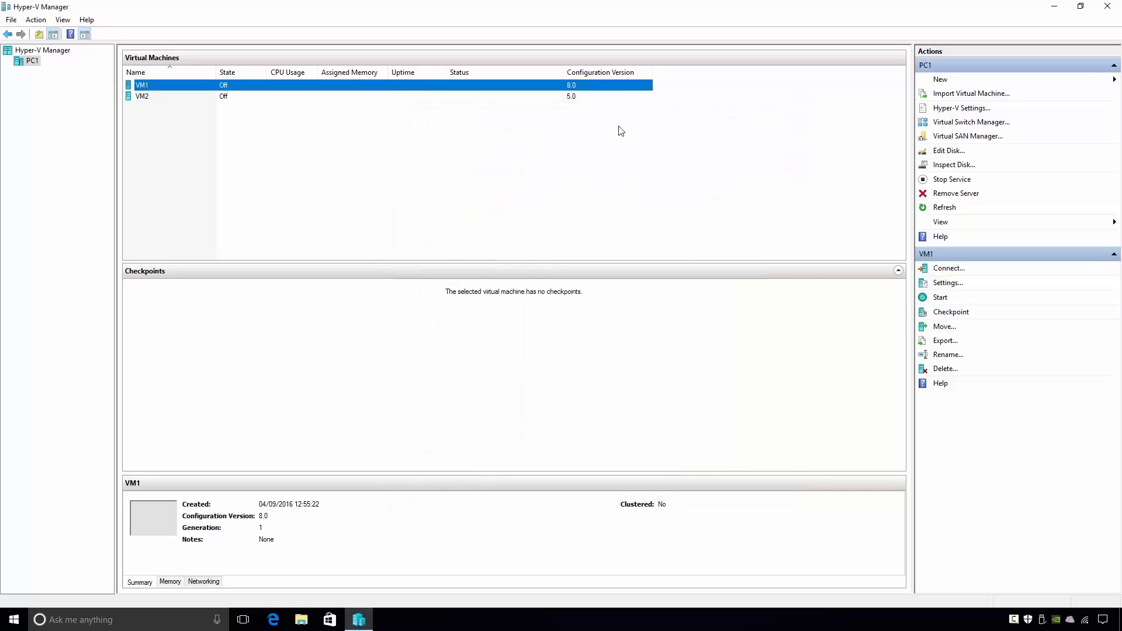
- Open VM2's settings to examine which hardware and management options it offers, then close them without changes
click(174, 105)
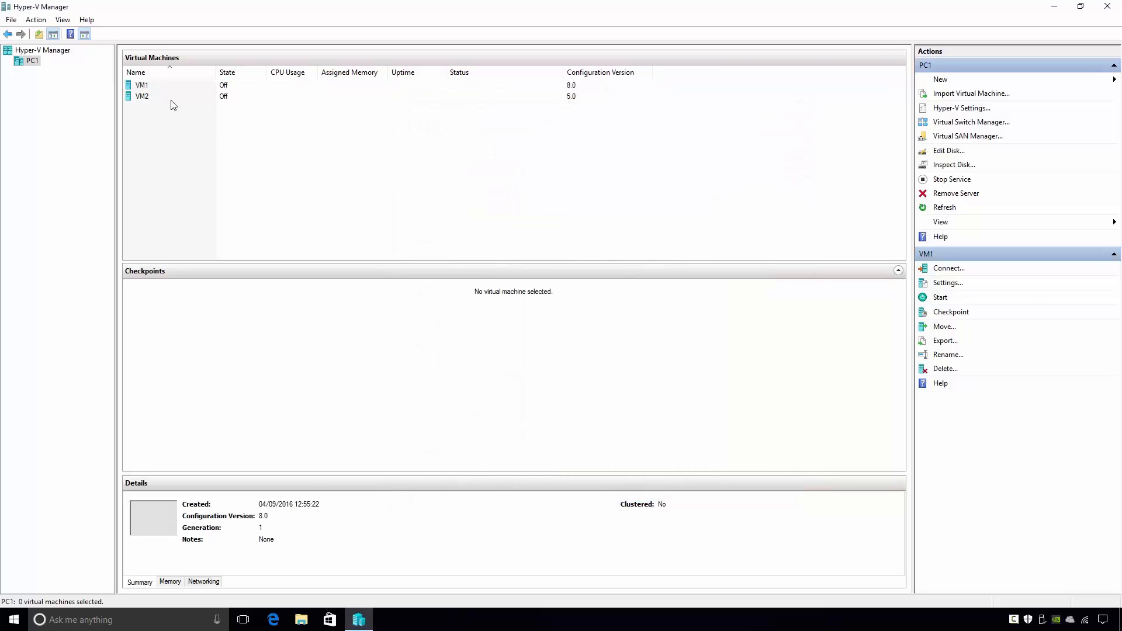
right_click(171, 99)
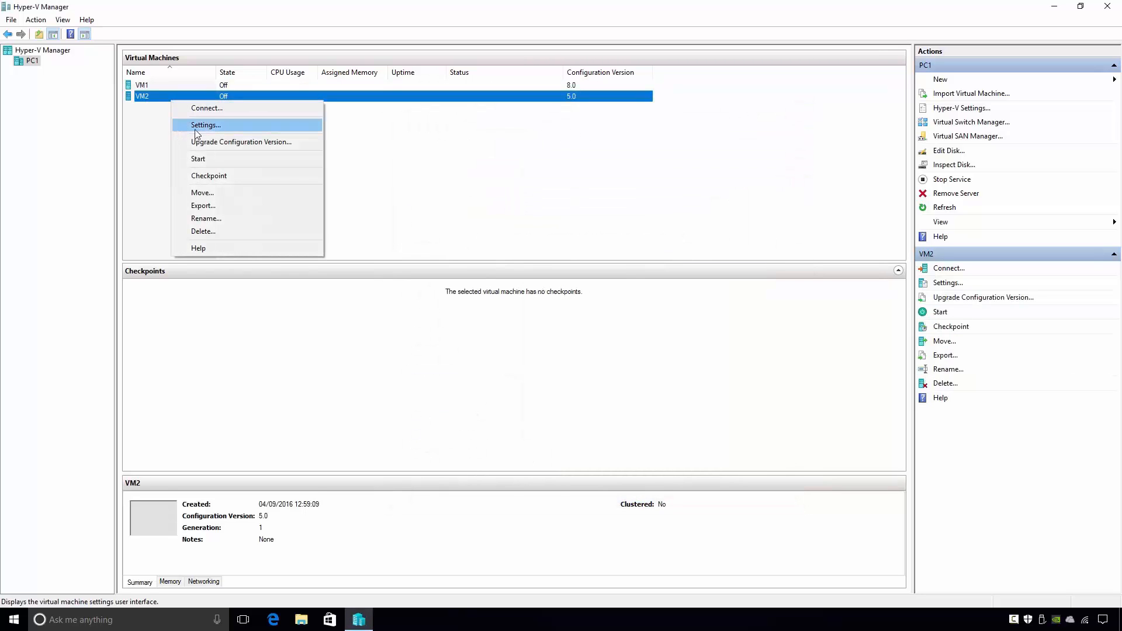
click(230, 127)
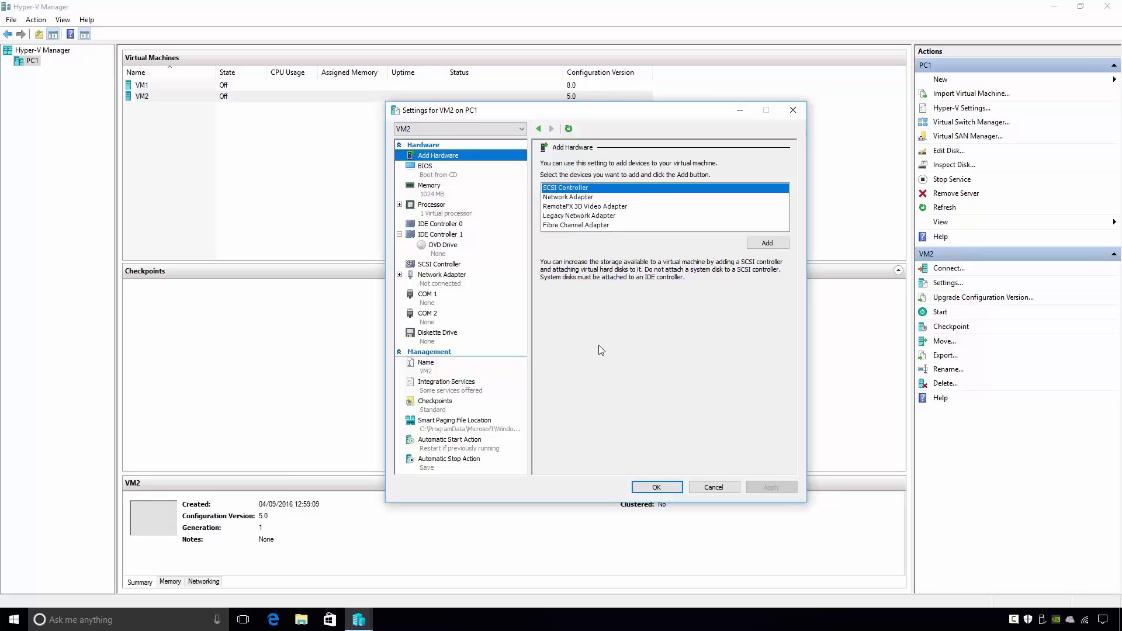
click(793, 111)
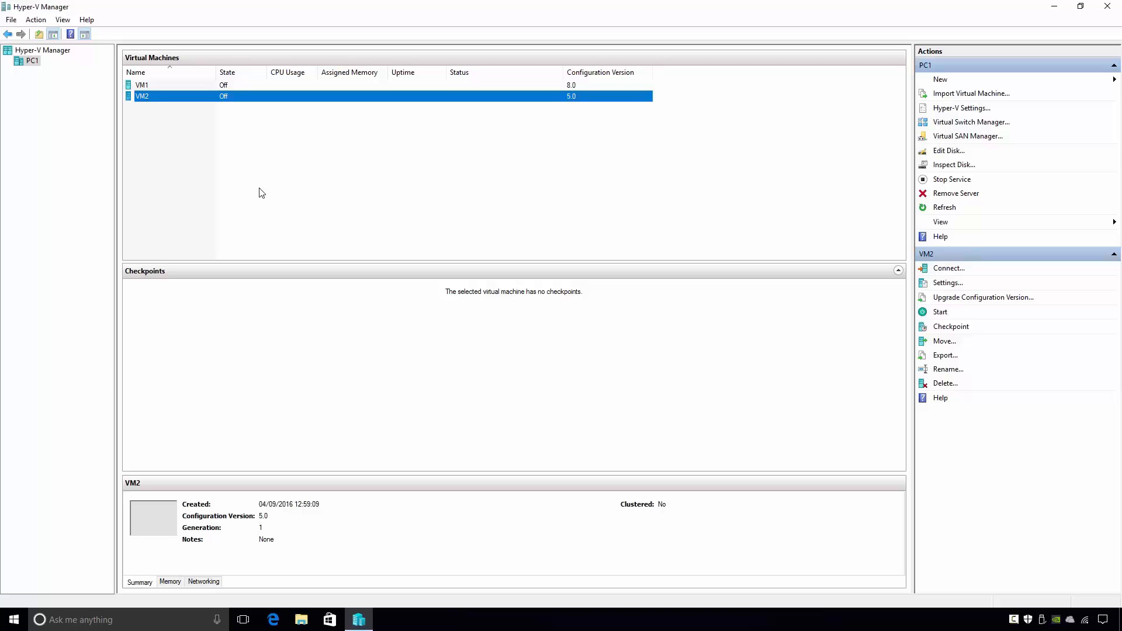
- Upgrade VM2's configuration version, confirm the upgrade, and check which actions VM2 offers
right_click(191, 102)
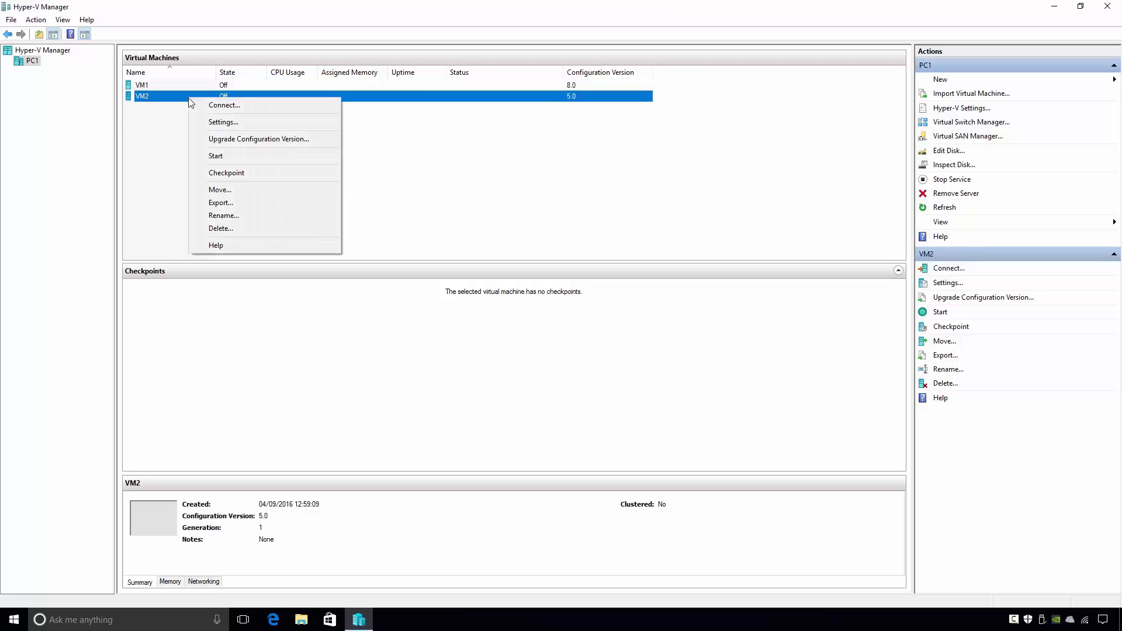
click(314, 140)
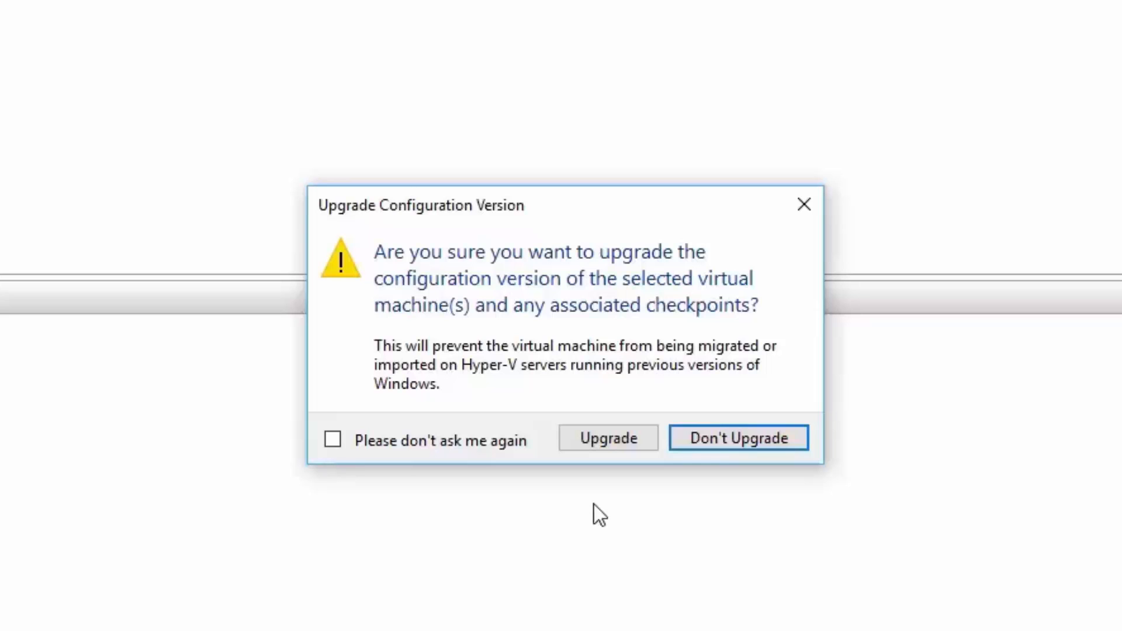
click(649, 440)
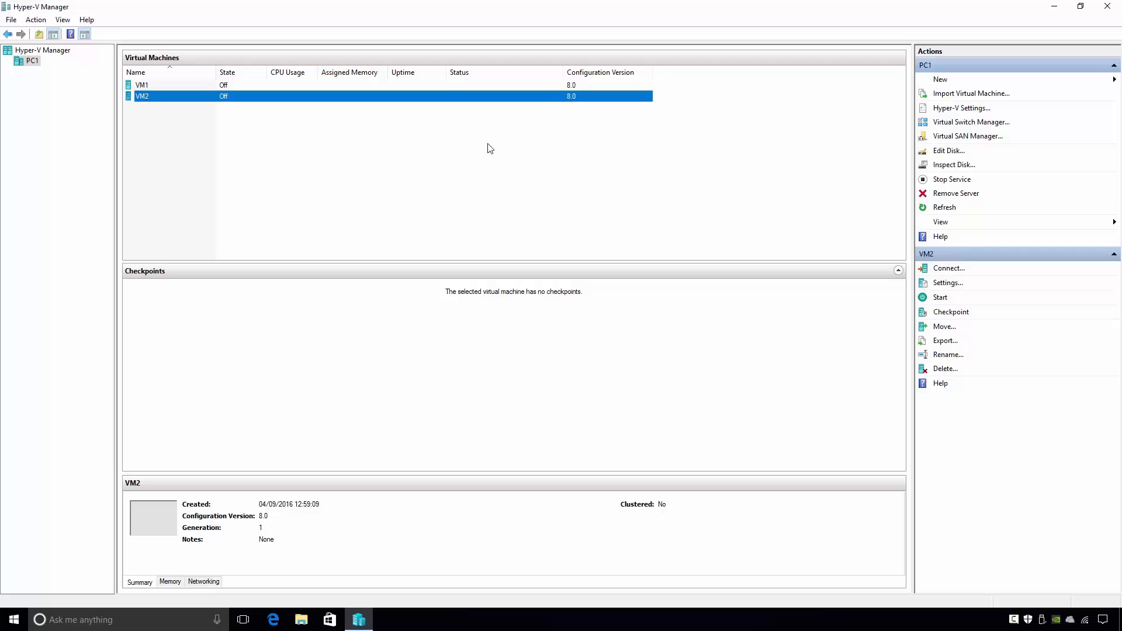
right_click(203, 101)
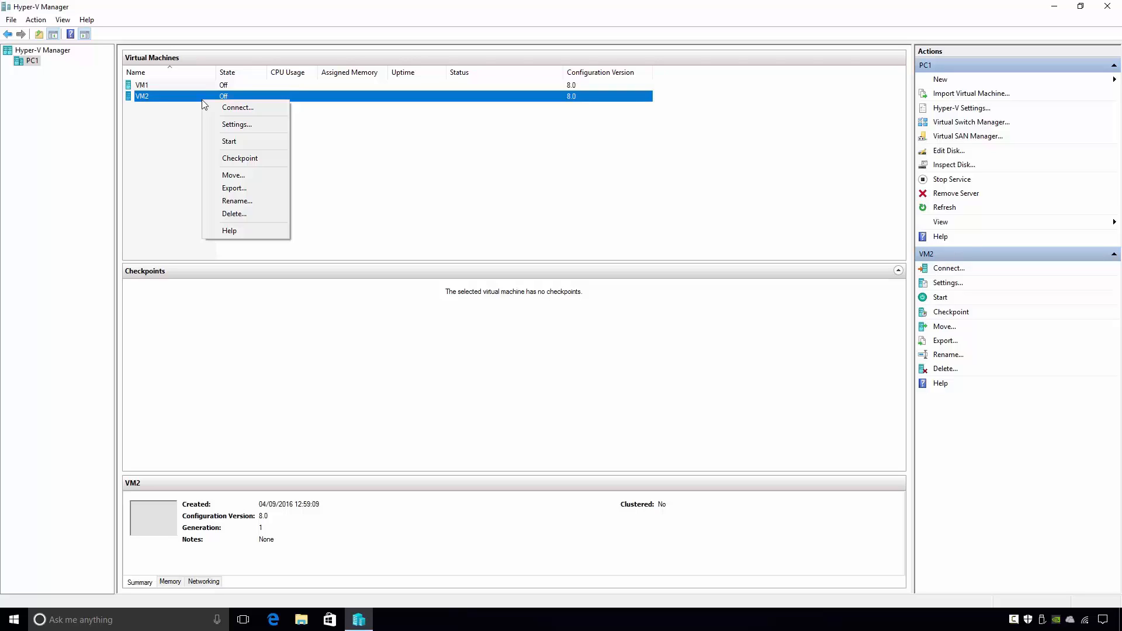
click(185, 142)
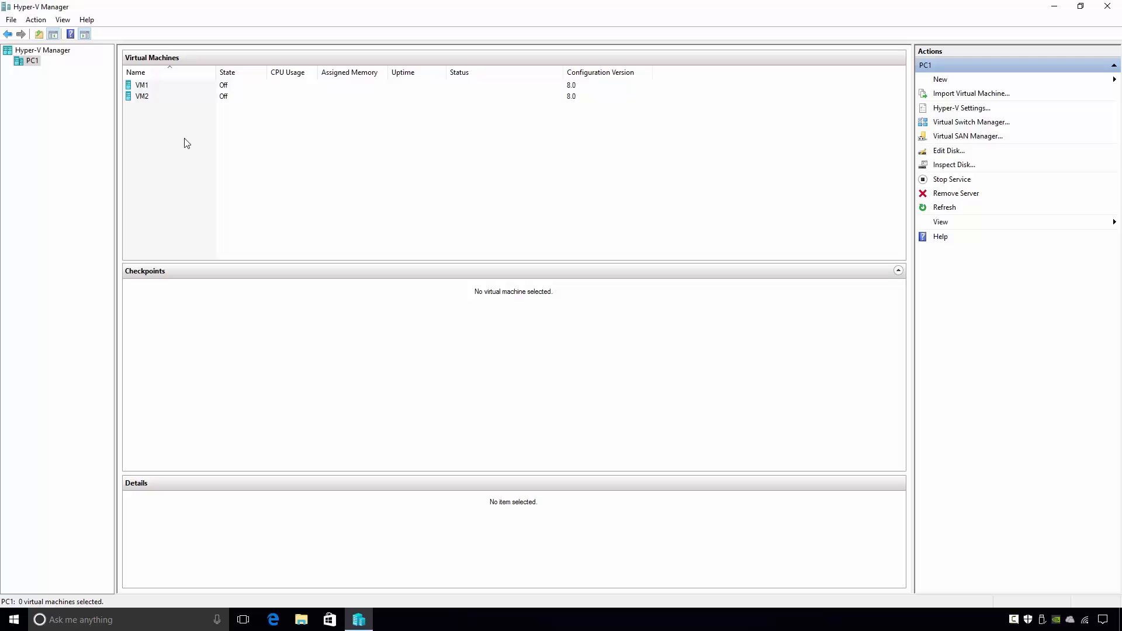
- Open Windows PowerShell as administrator over Hyper-V Manager to work on another virtual machine
click(14, 618)
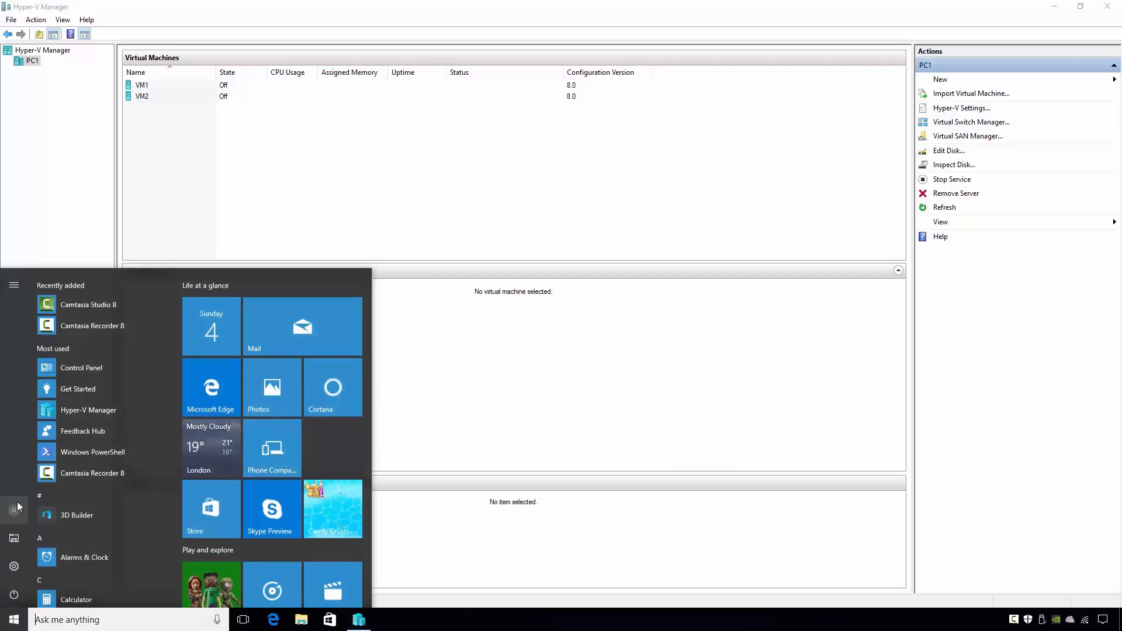
text(powershell)
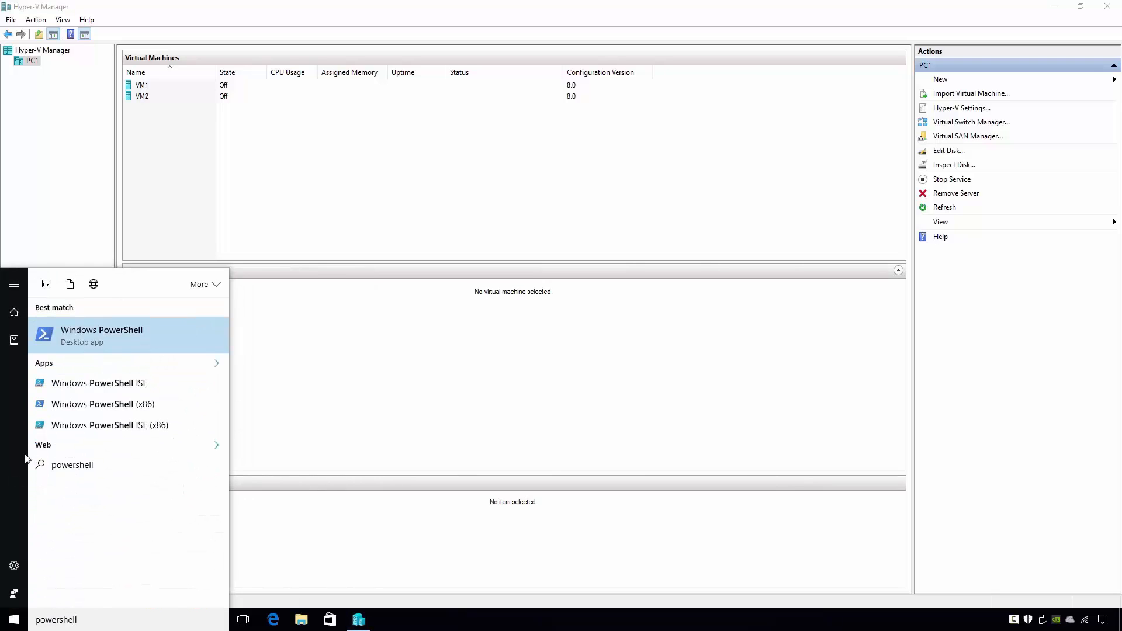
right_click(142, 335)
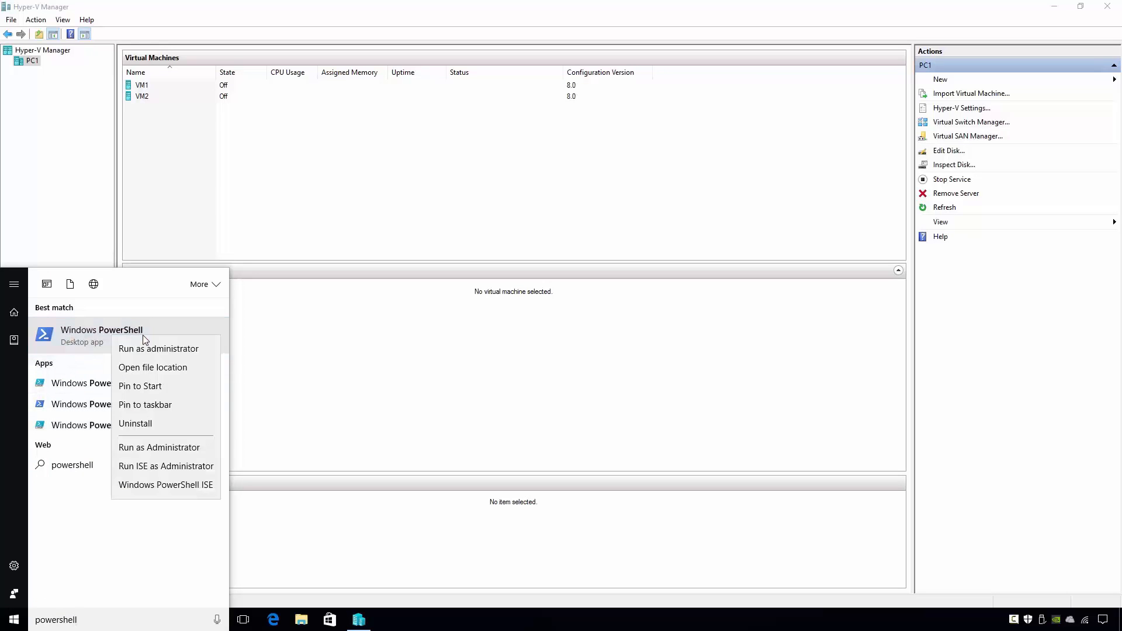
click(193, 354)
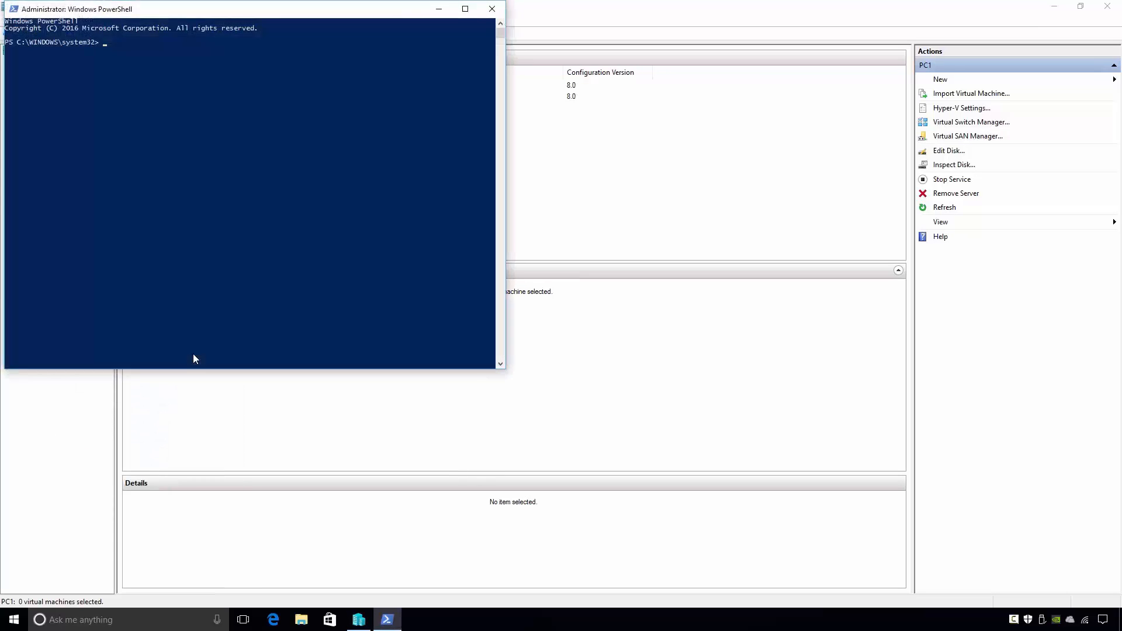
- Create VM3 with New-VM -Name VM3 -Generation 1 -Memory 1024MB -NoVHD -Version 5.0
text(New-VM -N)
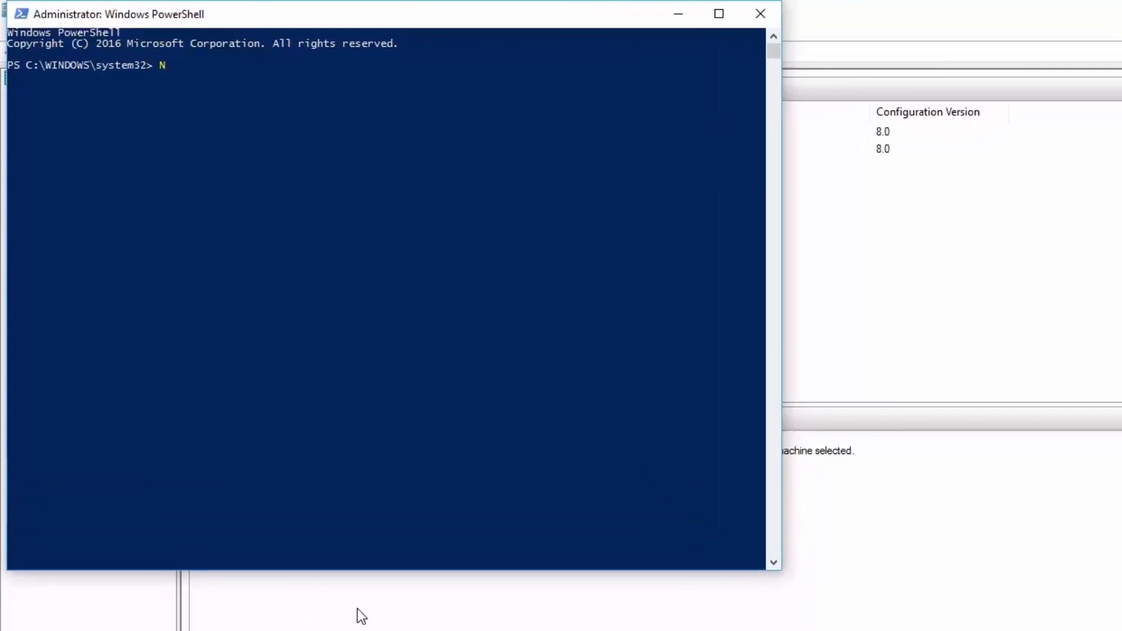
text(ame VM3 -Generation 1 -Memory 1024)
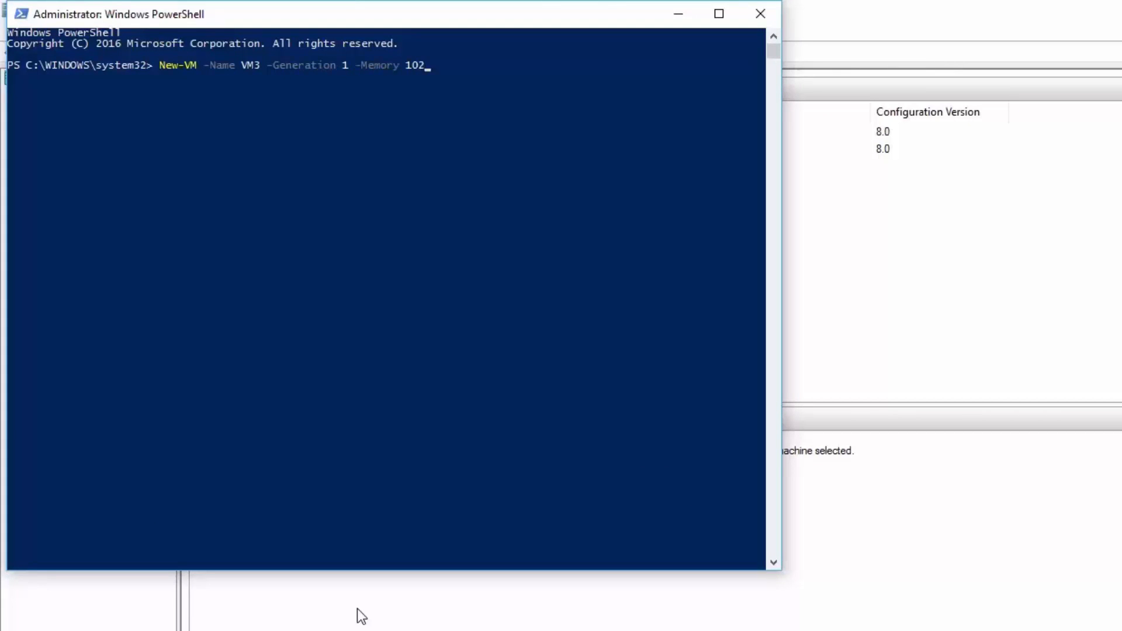
text(MB -NoVHD -Version 5.0)
key(Return)
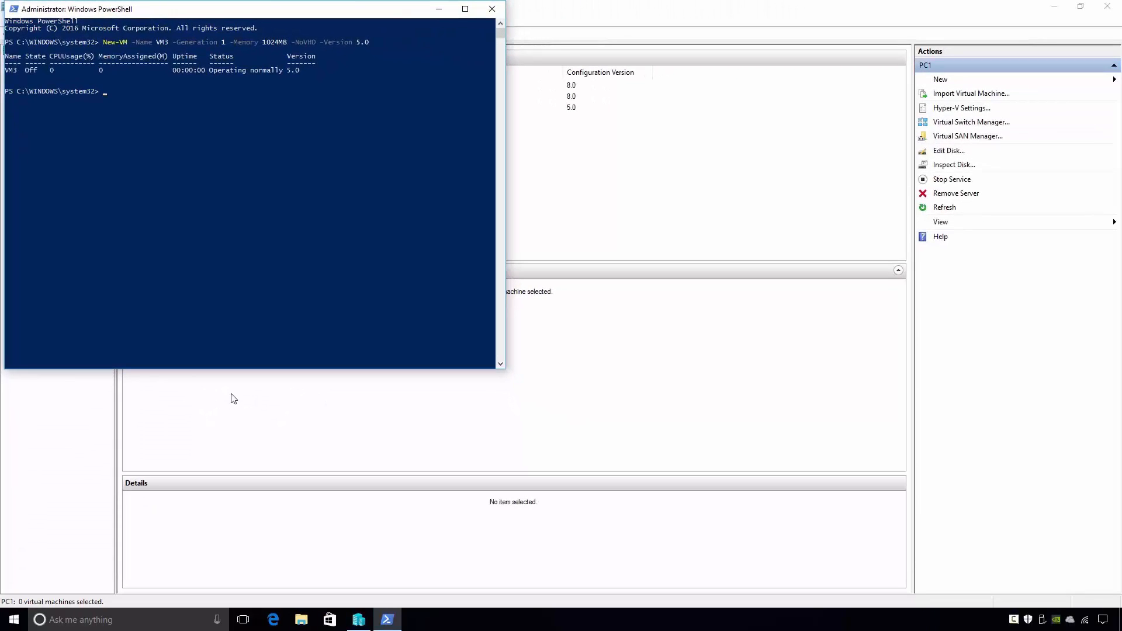
- Upgrade VM3 with Update-VMVersion -Name VM3, answering Y to the confirmation, then close PowerShell and select VM3 in the virtual machine list
drag(343, 9, 461, 188)
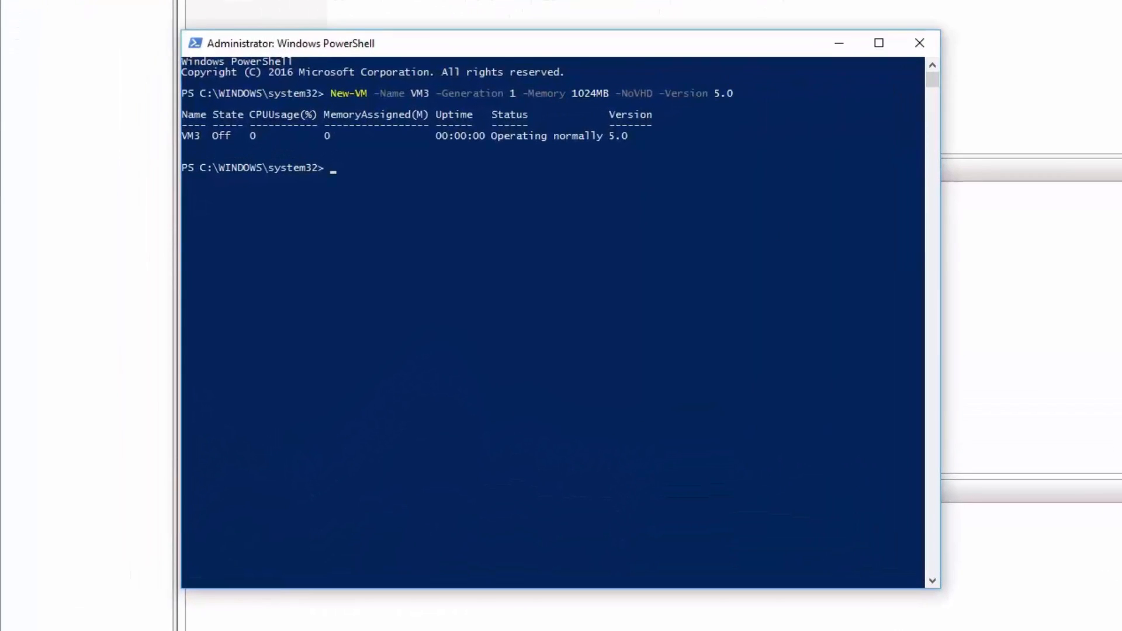
text(Update-VMVersion -Nam)
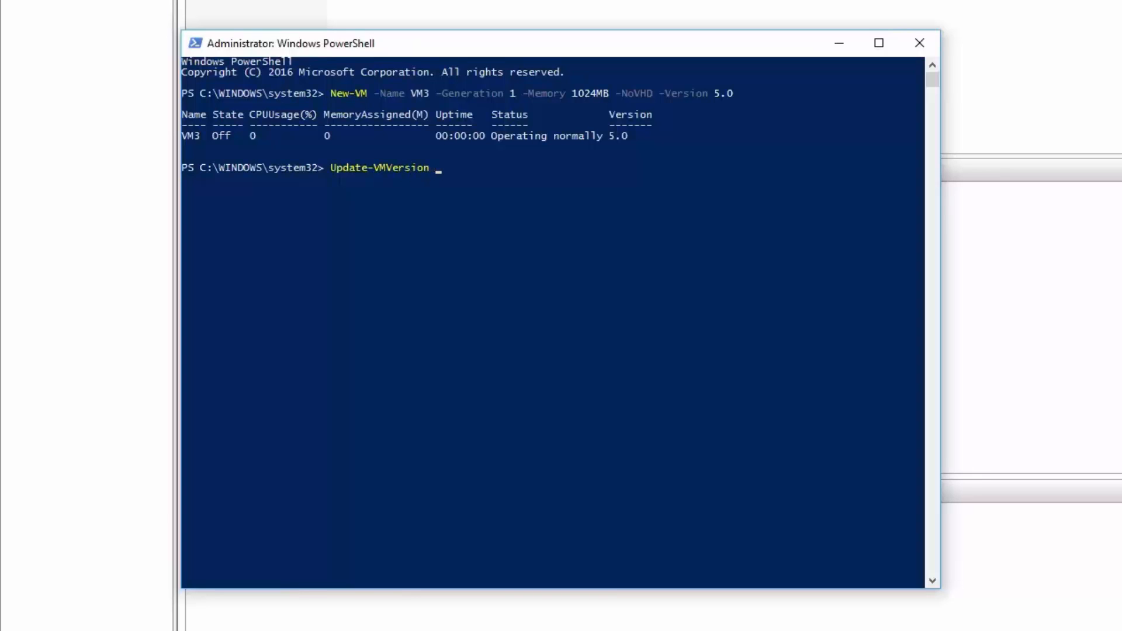
text(e VM3)
key(Return)
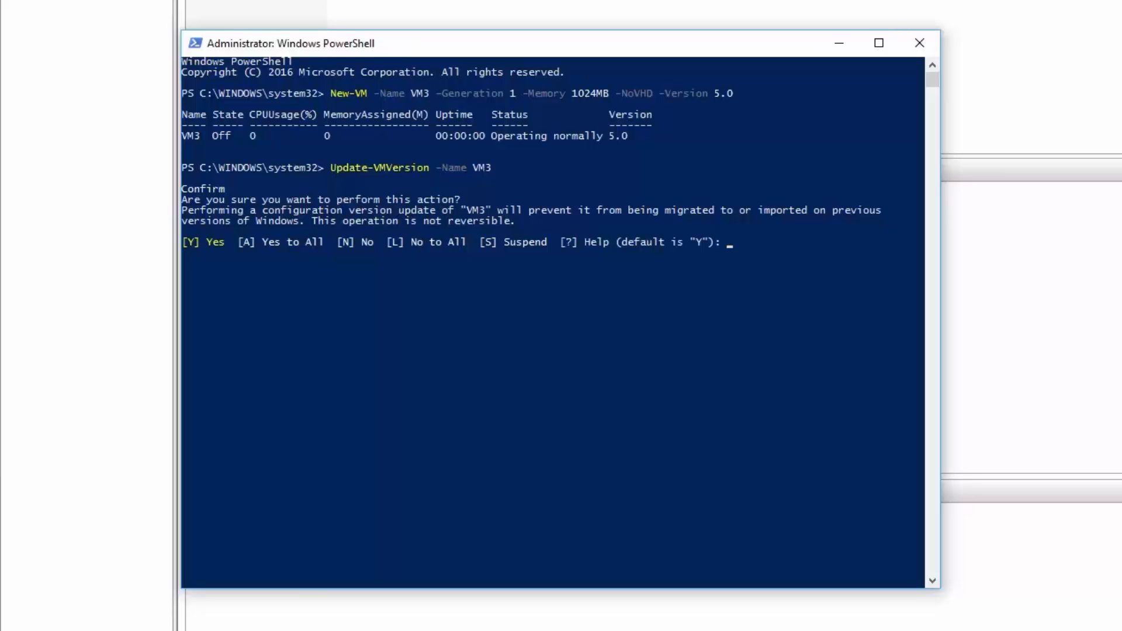
text(Y)
key(Return)
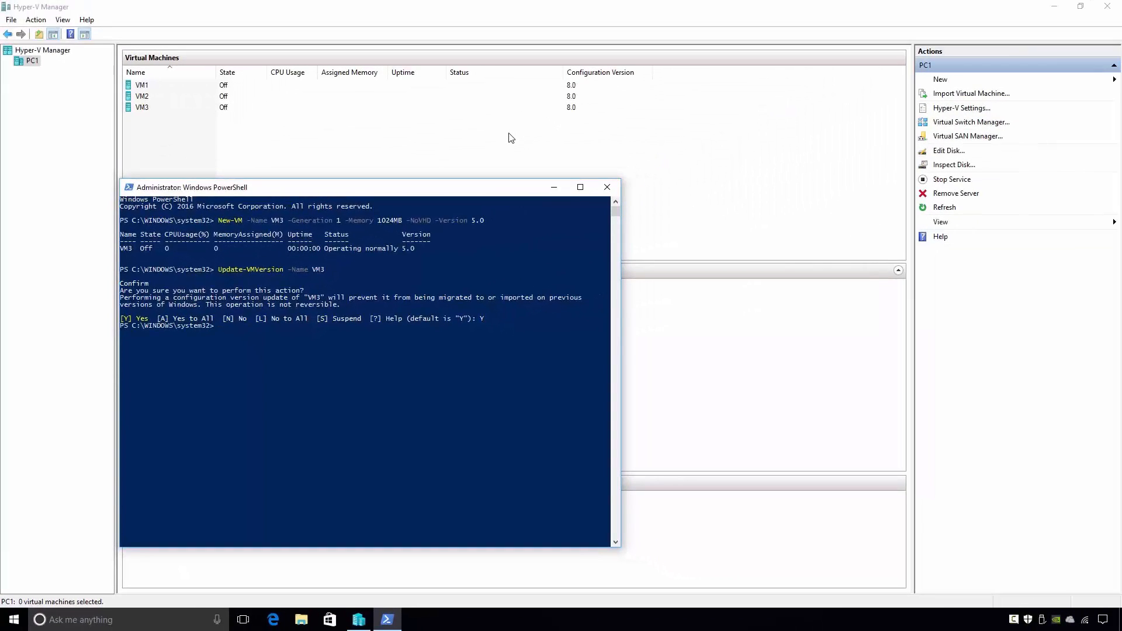
click(607, 187)
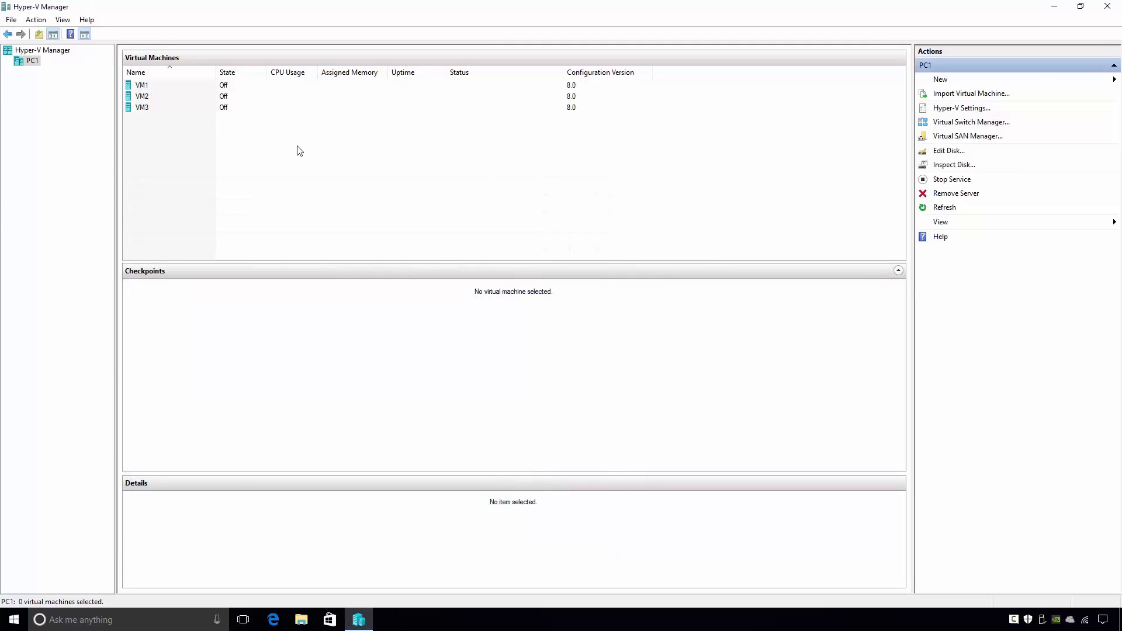
click(187, 109)
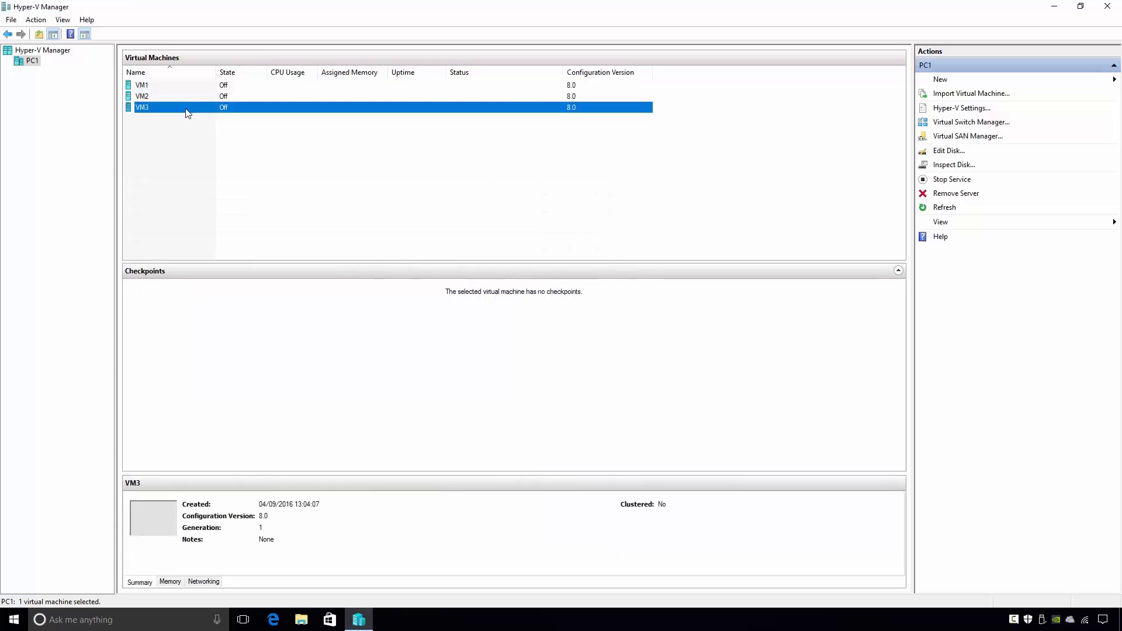